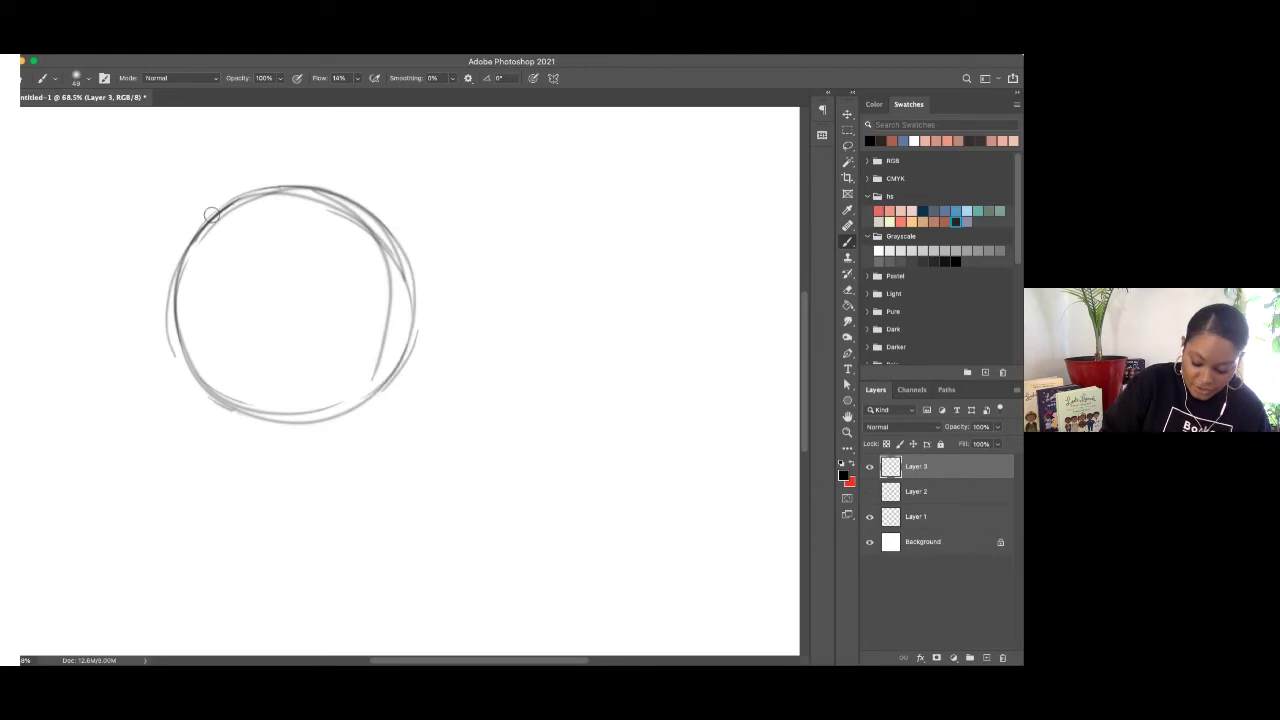
Sketch a second loose circle beside the first one, built from several overlapping soft brush strokes.
mouse_move(470, 256)
mouse_down()
mouse_move(556, 430)
mouse_move(722, 260)
mouse_up()
drag(686, 214, 515, 200)
mouse_move(520, 205)
mouse_down()
mouse_move(452, 300)
mouse_move(526, 214)
mouse_move(460, 297)
mouse_move(637, 406)
mouse_move(605, 195)
mouse_move(517, 403)
mouse_move(617, 200)
mouse_move(703, 357)
mouse_move(468, 354)
mouse_move(520, 214)
mouse_up()
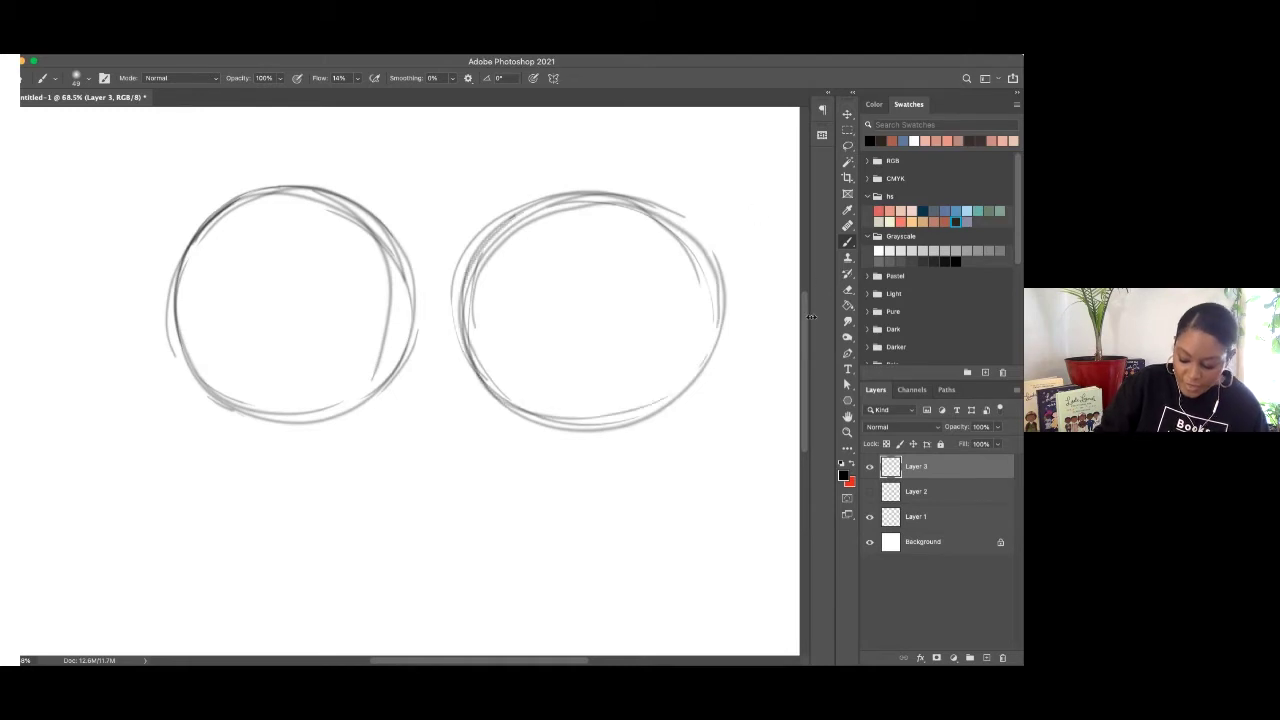
Sketch a third loose circle centred below the first two, using overlapping soft strokes.
scroll(506, 349, down, 3)
mouse_move(485, 334)
mouse_down()
mouse_move(473, 330)
mouse_move(494, 537)
mouse_move(489, 337)
mouse_move(470, 326)
mouse_up()
drag(337, 371, 468, 324)
drag(550, 429, 546, 462)
mouse_move(354, 360)
mouse_down()
mouse_move(331, 492)
mouse_move(452, 553)
mouse_move(538, 521)
mouse_move(565, 408)
mouse_move(448, 330)
mouse_move(412, 331)
mouse_move(510, 349)
mouse_move(558, 411)
mouse_move(557, 459)
mouse_move(474, 534)
mouse_move(349, 352)
mouse_up()
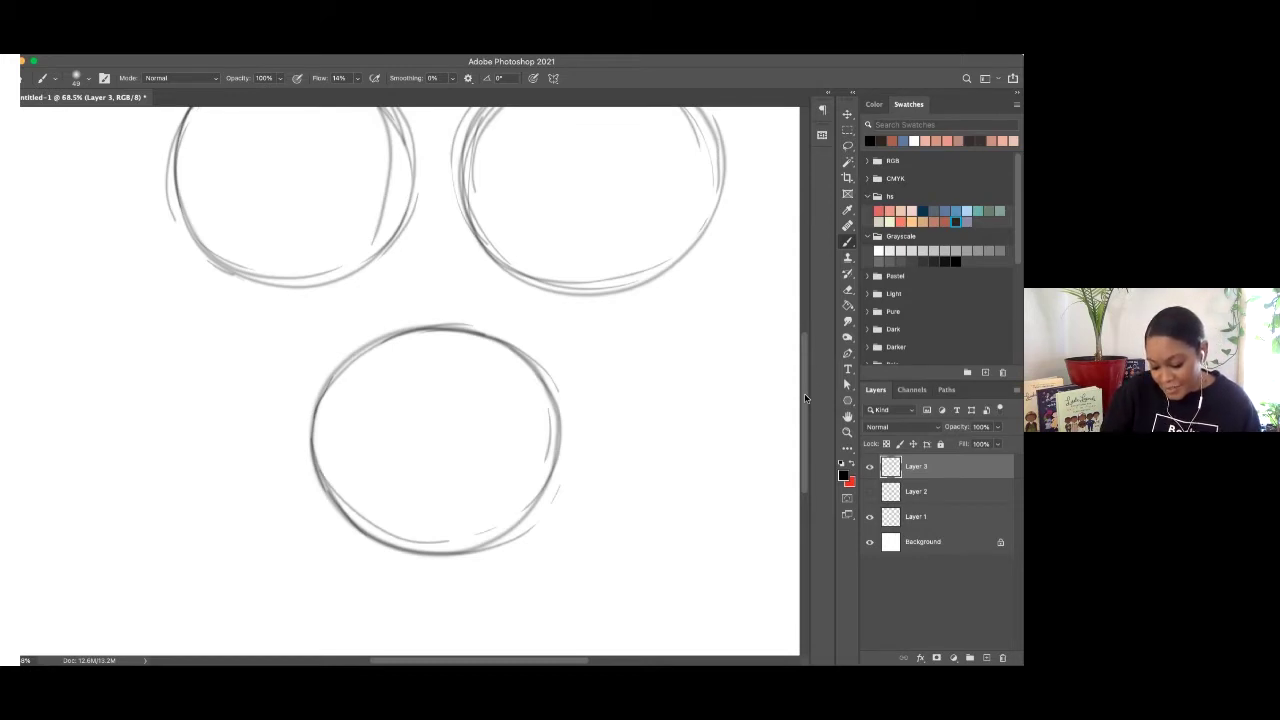
drag(700, 382, 719, 439)
mouse_move(720, 365)
mouse_down()
mouse_move(625, 446)
mouse_move(733, 440)
mouse_up()
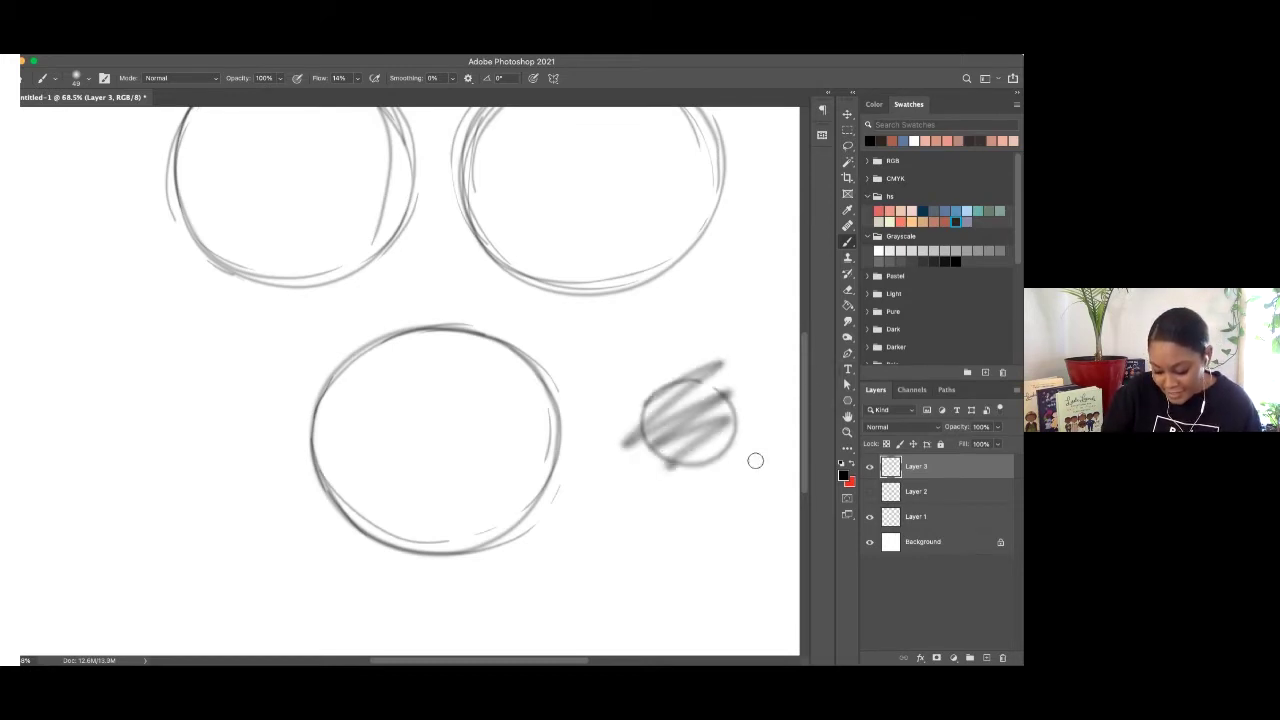
mouse_move(720, 368)
mouse_down()
mouse_move(640, 440)
mouse_move(697, 371)
mouse_move(691, 446)
mouse_move(717, 447)
mouse_up()
key(bracketleft)
key(bracketleft)
key(bracketleft)
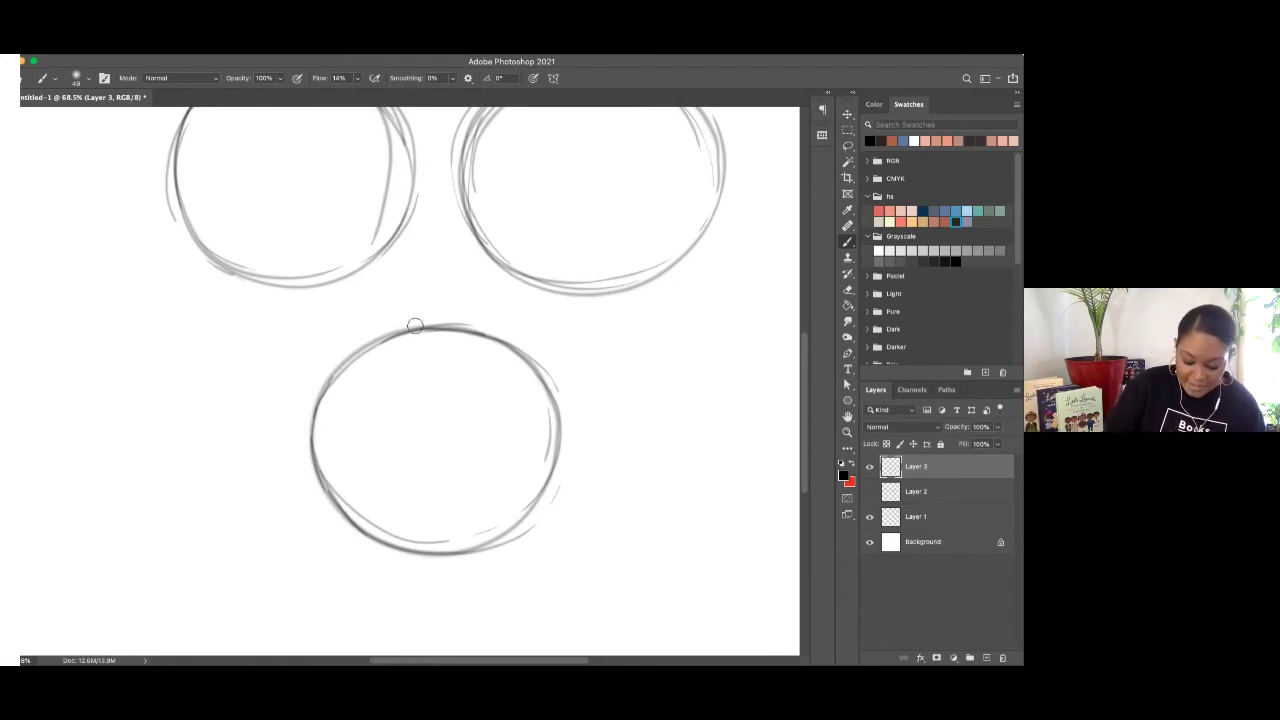
Add a new layer, hide the layer with the practice circles, and sketch a large rounded-square head outline.
click(987, 658)
click(869, 491)
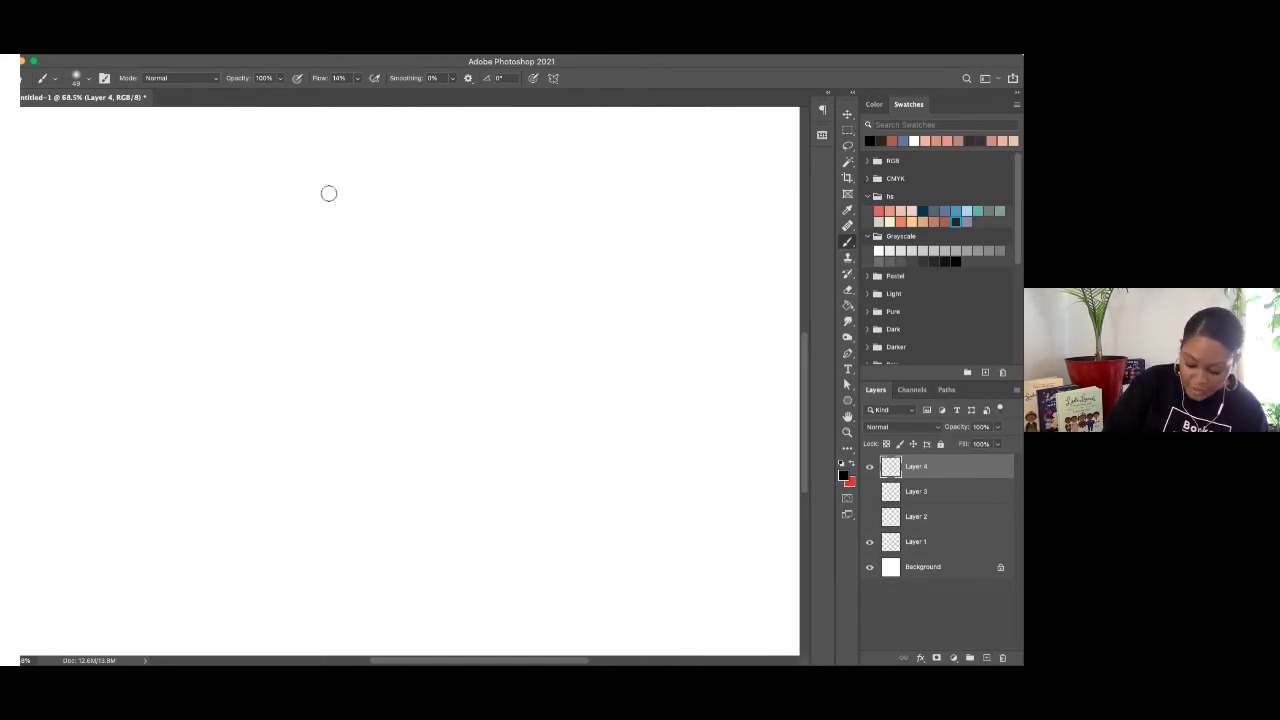
mouse_move(266, 368)
mouse_down()
mouse_move(277, 257)
mouse_move(311, 229)
mouse_move(426, 204)
mouse_move(543, 286)
mouse_move(271, 286)
mouse_move(260, 363)
mouse_move(371, 451)
mouse_move(468, 470)
mouse_up()
mouse_move(515, 249)
mouse_down()
mouse_move(537, 331)
mouse_move(532, 274)
mouse_move(532, 415)
mouse_up()
mouse_move(277, 403)
mouse_down()
mouse_move(441, 445)
mouse_move(375, 462)
mouse_move(515, 437)
mouse_up()
mouse_move(541, 338)
mouse_down()
mouse_move(541, 377)
mouse_move(504, 452)
mouse_move(363, 475)
mouse_move(333, 465)
mouse_move(263, 323)
mouse_move(282, 254)
mouse_move(335, 217)
mouse_move(438, 202)
mouse_move(502, 233)
mouse_move(534, 297)
mouse_move(536, 375)
mouse_move(514, 436)
mouse_move(415, 474)
mouse_move(368, 472)
mouse_move(406, 463)
mouse_up()
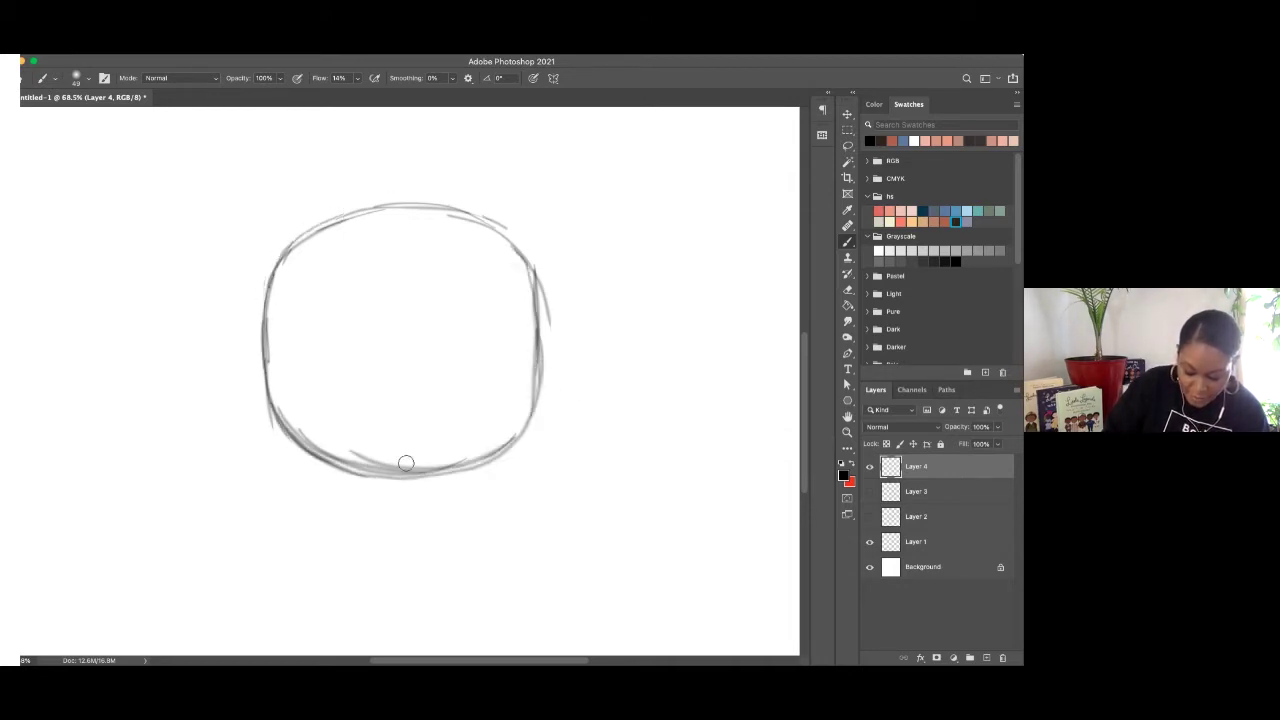
Reinforce the head outline with additional overlapping strokes along its top, sides and chin.
mouse_move(333, 220)
mouse_down()
mouse_move(476, 234)
mouse_move(441, 220)
mouse_move(527, 317)
mouse_move(520, 280)
mouse_move(533, 386)
mouse_move(535, 324)
mouse_move(518, 436)
mouse_up()
mouse_move(265, 360)
mouse_down()
mouse_move(302, 445)
mouse_move(463, 463)
mouse_move(548, 355)
mouse_up()
mouse_move(279, 272)
mouse_down()
mouse_move(296, 241)
mouse_move(333, 222)
mouse_move(402, 203)
mouse_move(464, 214)
mouse_move(526, 271)
mouse_move(531, 394)
mouse_up()
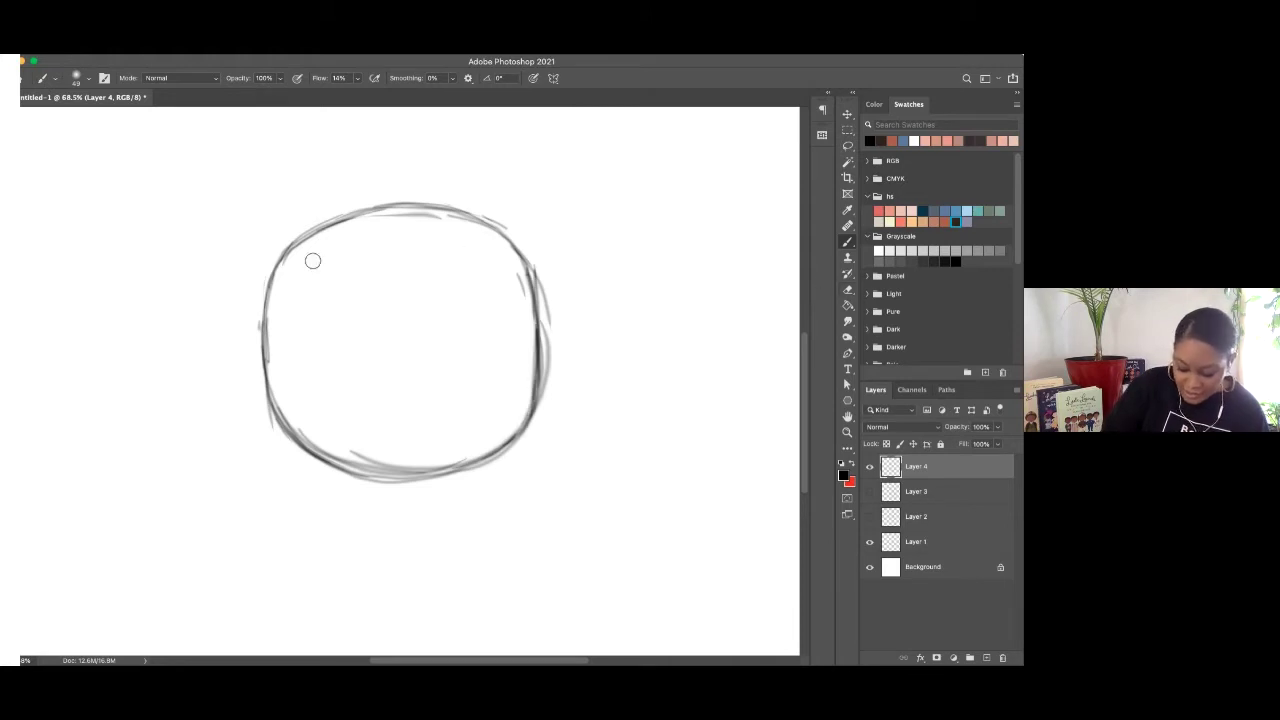
mouse_move(285, 253)
mouse_down()
mouse_move(451, 213)
mouse_move(529, 270)
mouse_move(532, 352)
mouse_up()
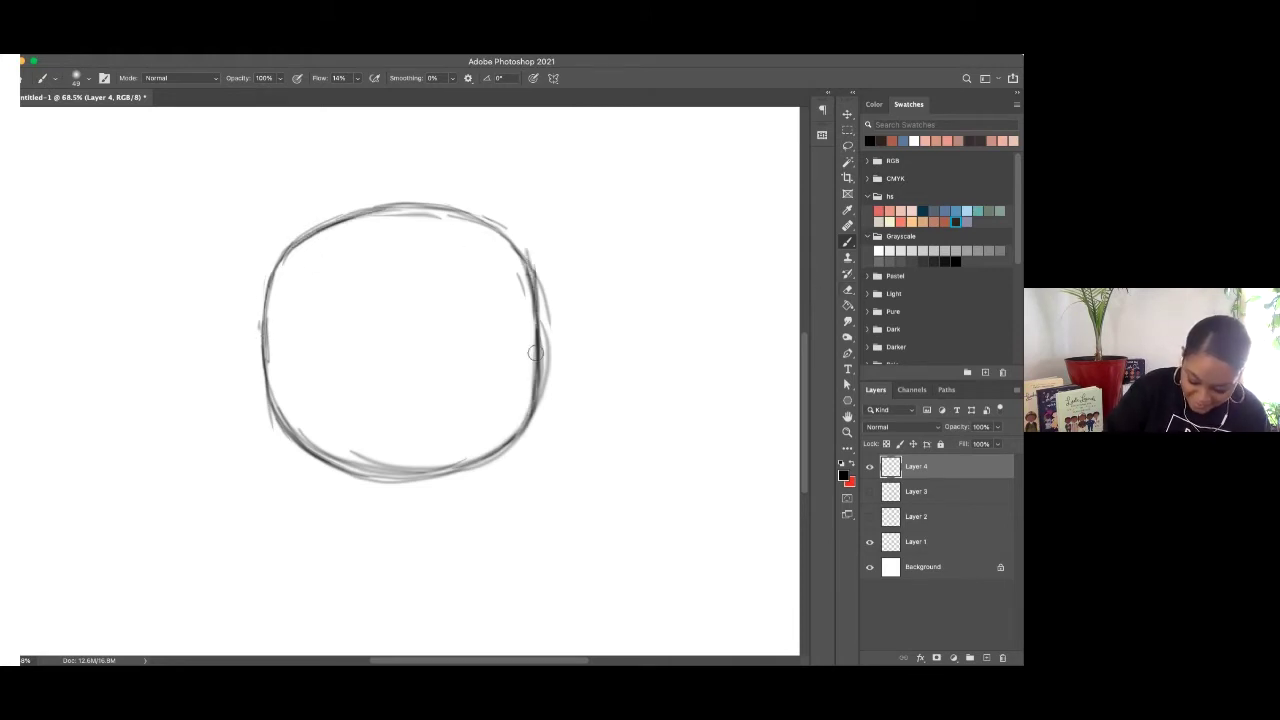
mouse_move(263, 395)
mouse_down()
mouse_move(327, 454)
mouse_move(410, 477)
mouse_move(492, 456)
mouse_up()
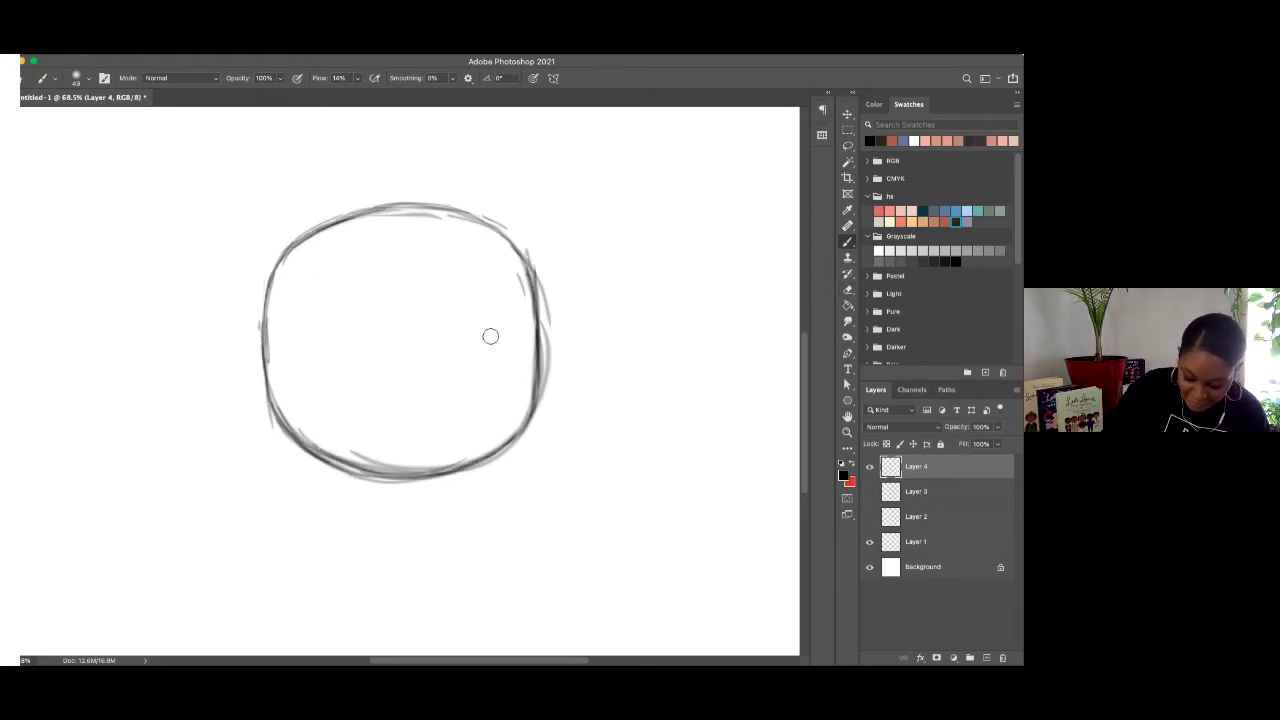
mouse_move(276, 343)
mouse_down()
mouse_move(320, 367)
mouse_move(420, 381)
mouse_up()
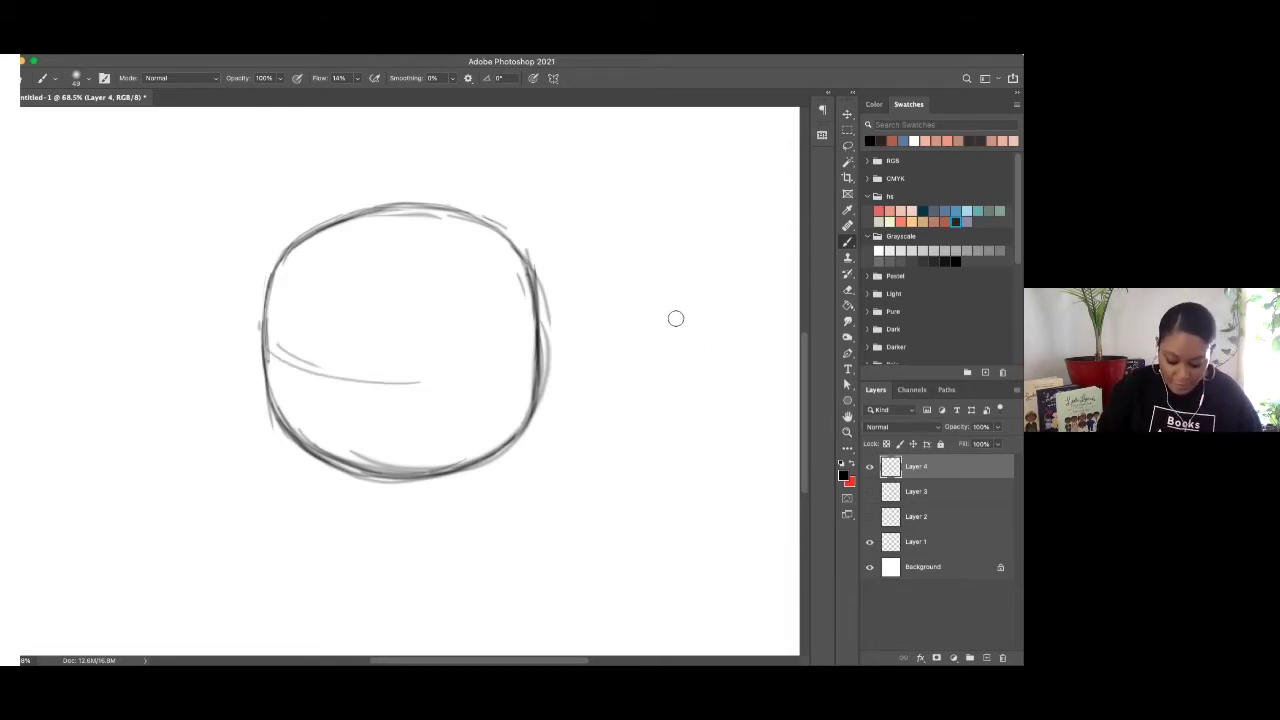
key(super+z)
key(super+z)
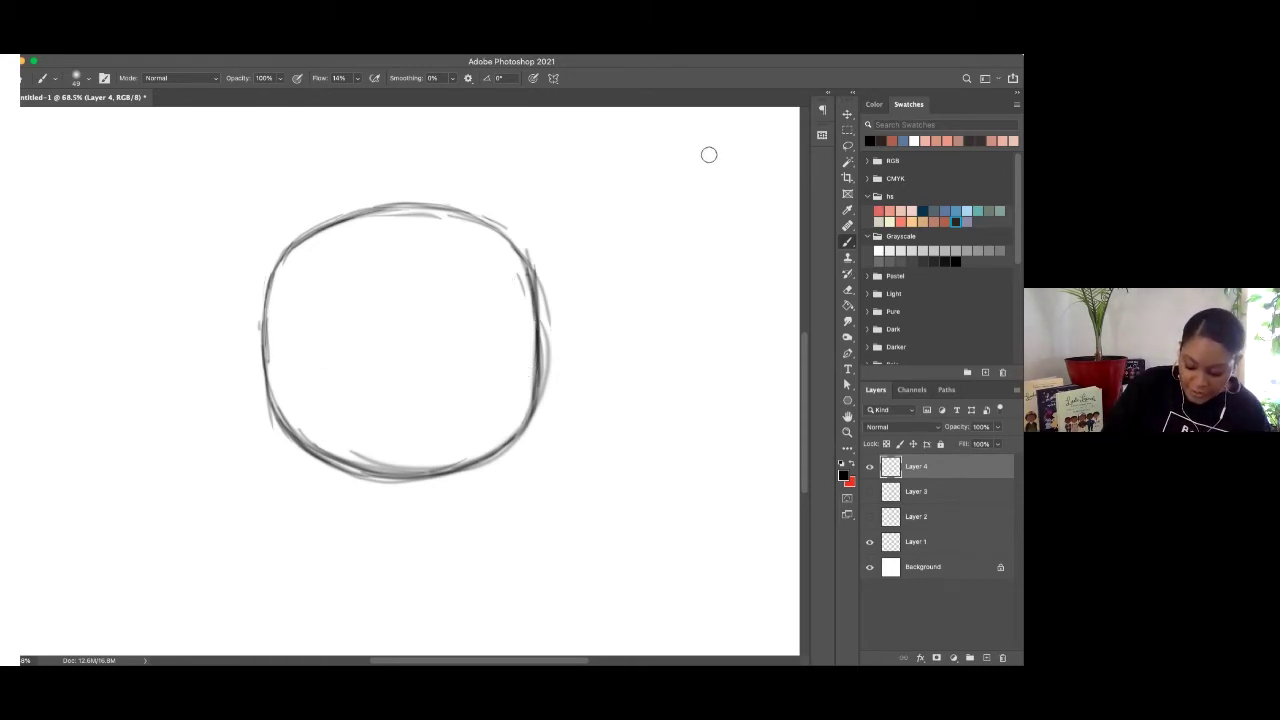
Draw bold black example curves beside the head with a hard brush: two C shapes, a curved arrow and a U shape.
mouse_move(701, 162)
mouse_down()
mouse_move(669, 161)
mouse_move(638, 228)
mouse_move(658, 257)
mouse_move(716, 260)
mouse_up()
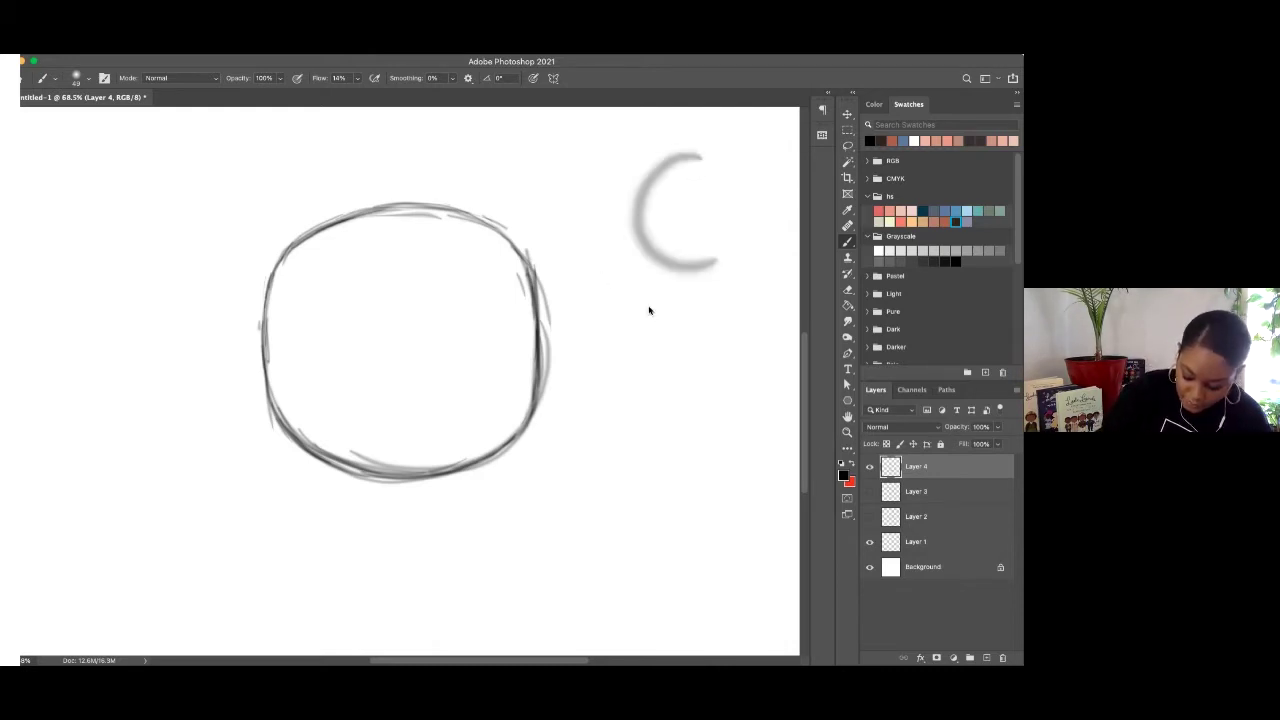
mouse_move(703, 157)
mouse_down()
mouse_move(660, 168)
mouse_move(637, 218)
mouse_move(655, 253)
mouse_move(729, 263)
mouse_up()
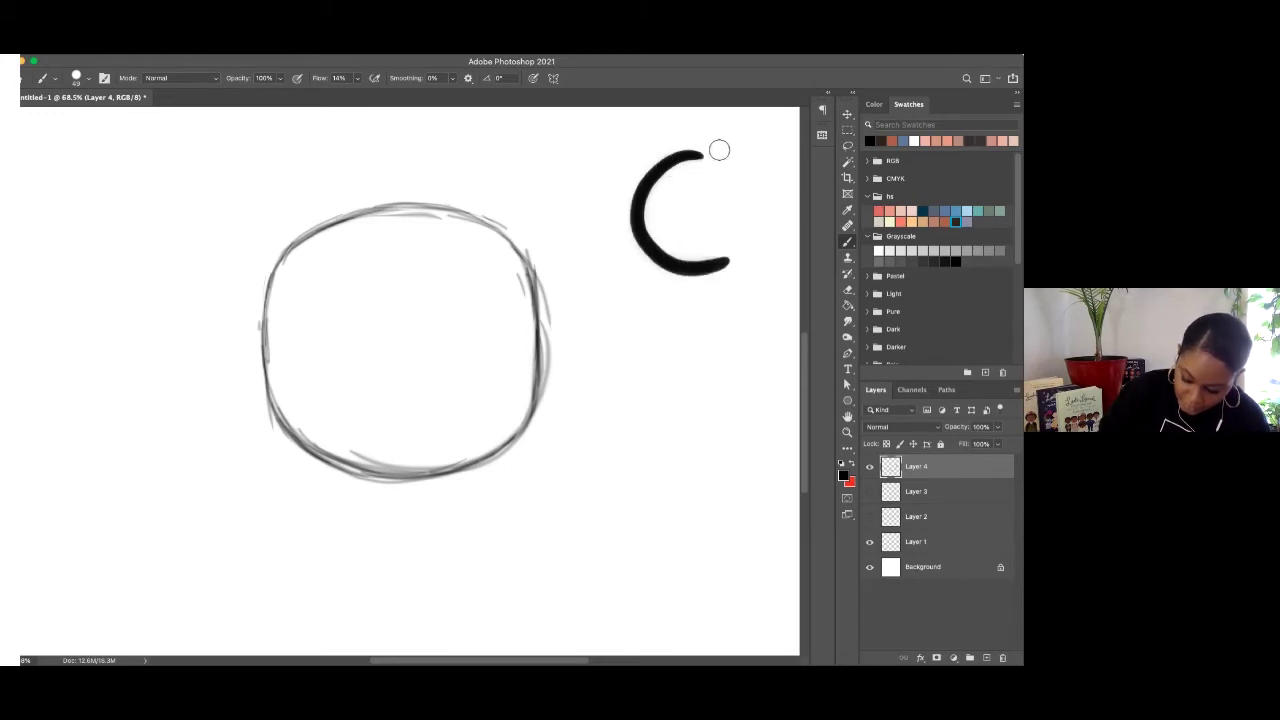
mouse_move(711, 312)
mouse_down()
mouse_move(660, 378)
mouse_move(678, 412)
mouse_move(717, 424)
mouse_up()
mouse_move(741, 470)
mouse_down()
mouse_move(686, 530)
mouse_move(706, 510)
mouse_up()
mouse_move(630, 563)
mouse_down()
mouse_move(657, 598)
mouse_move(699, 604)
mouse_move(735, 572)
mouse_up()
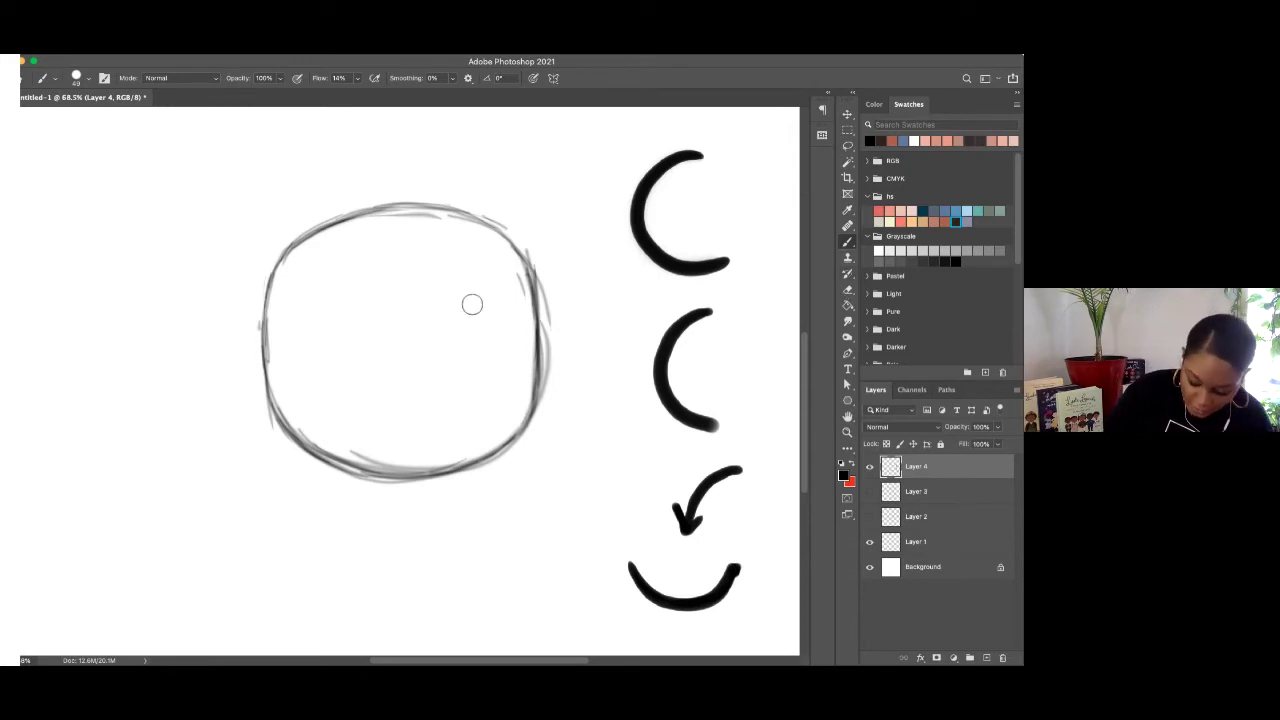
Draw two thick, U-shaped closed eyes in black on the middle of the face.
click(847, 432)
drag(468, 274, 491, 257)
key(b)
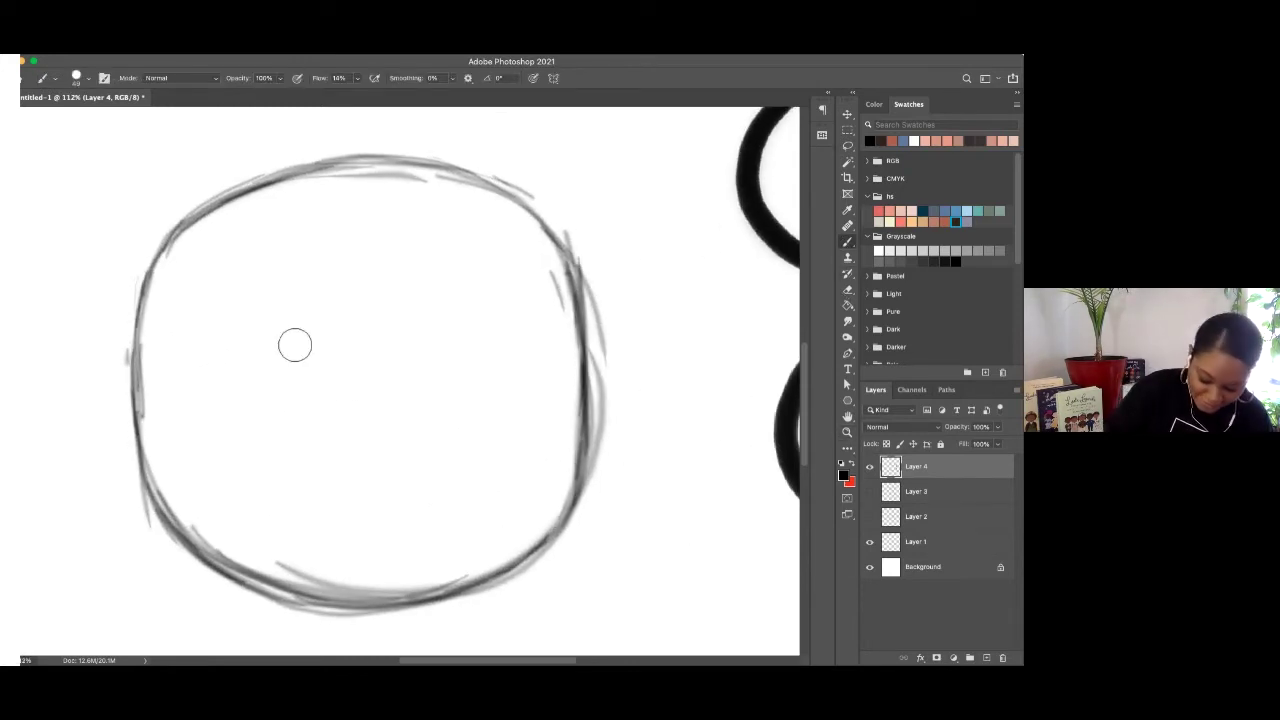
drag(196, 387, 300, 418)
mouse_move(198, 385)
mouse_down()
mouse_move(222, 418)
mouse_move(285, 432)
mouse_move(311, 388)
mouse_up()
mouse_move(200, 386)
mouse_down()
mouse_move(232, 422)
mouse_move(273, 432)
mouse_move(314, 392)
mouse_up()
mouse_move(418, 387)
mouse_down()
mouse_move(443, 416)
mouse_move(482, 419)
mouse_move(515, 378)
mouse_up()
mouse_move(418, 390)
mouse_down()
mouse_move(479, 422)
mouse_move(515, 377)
mouse_up()
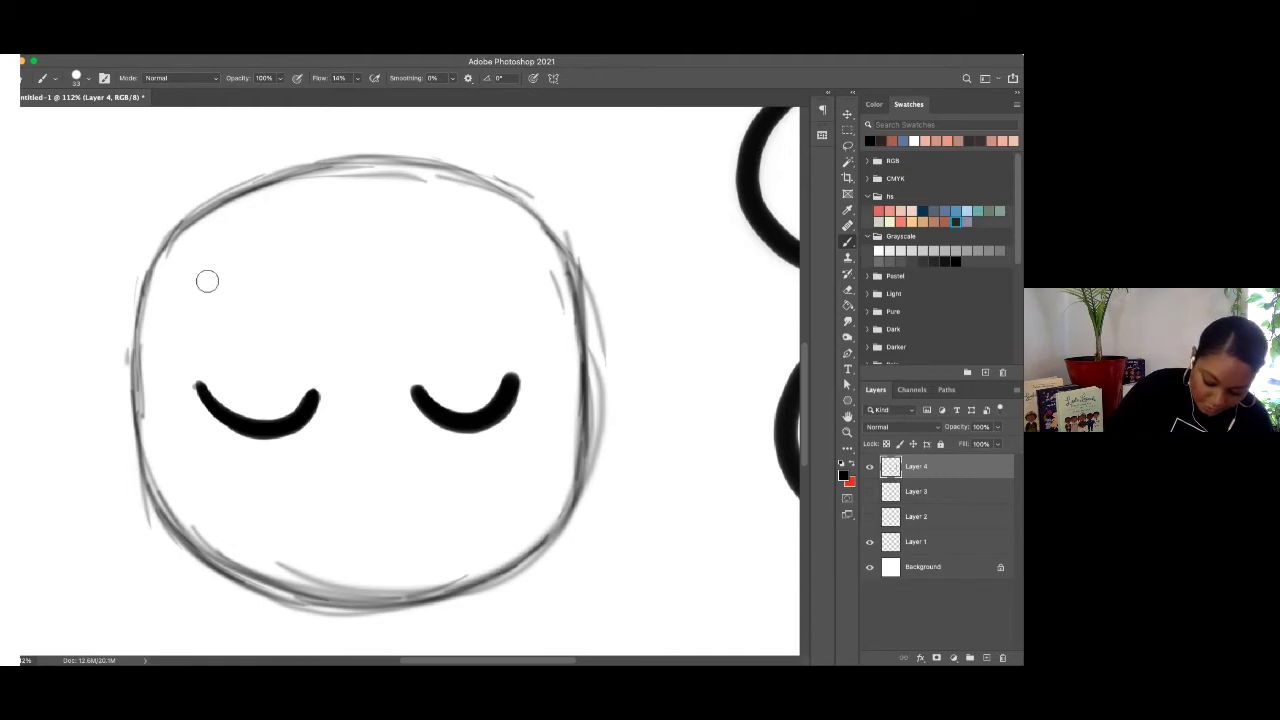
Complete the facial features with arched eyebrows, a small curved nose and a smiling mouth.
mouse_move(204, 288)
mouse_down()
mouse_move(211, 274)
mouse_move(303, 258)
mouse_up()
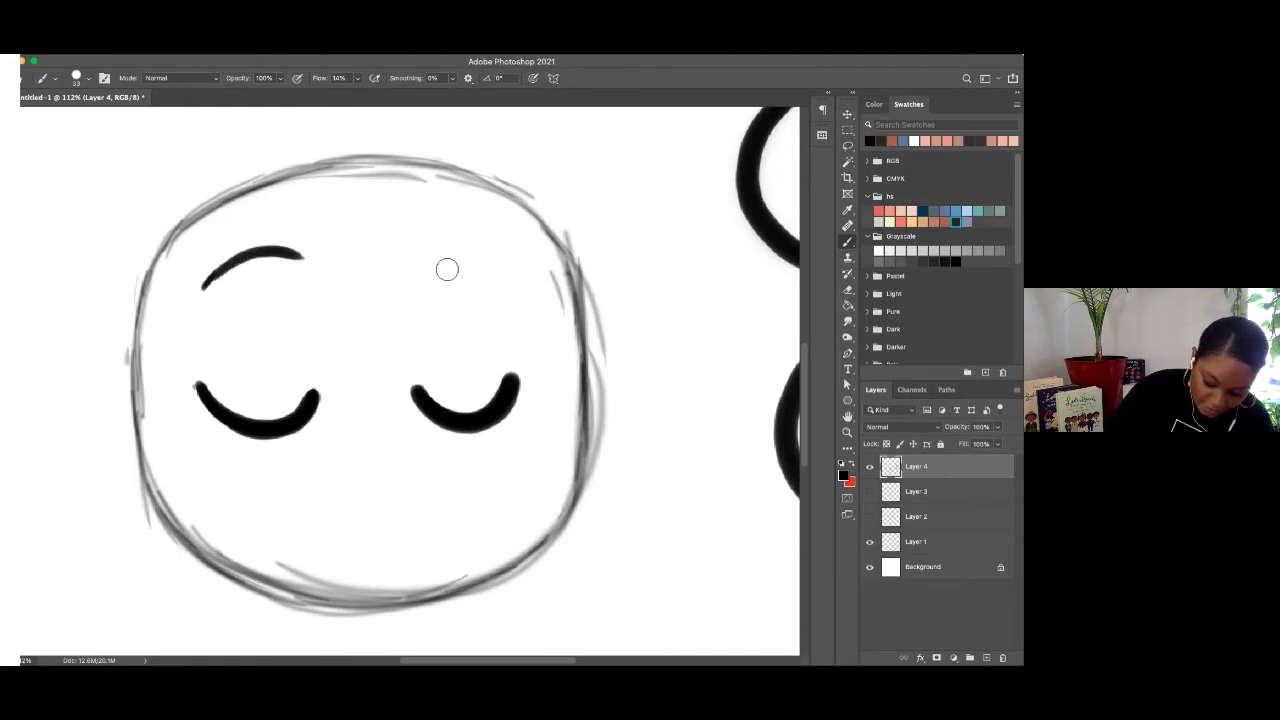
mouse_move(433, 265)
mouse_down()
mouse_move(455, 253)
mouse_move(523, 267)
mouse_up()
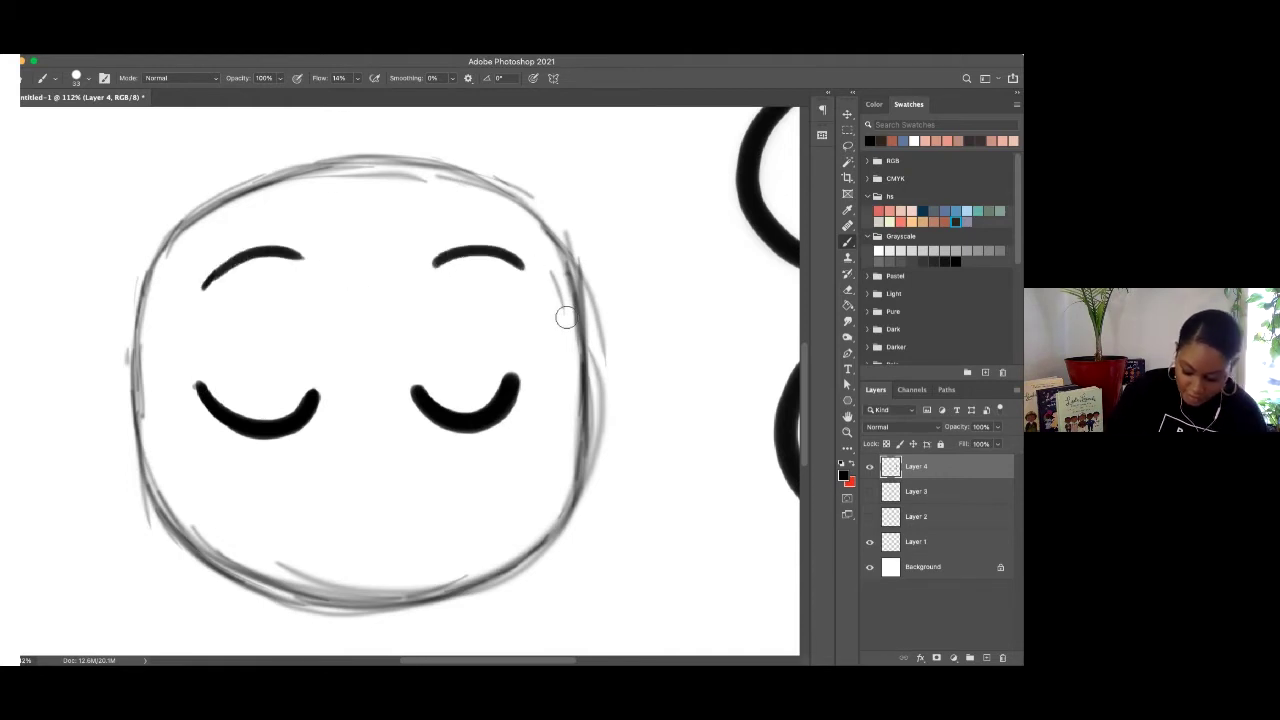
mouse_move(348, 481)
mouse_down()
mouse_move(362, 468)
mouse_move(400, 479)
mouse_up()
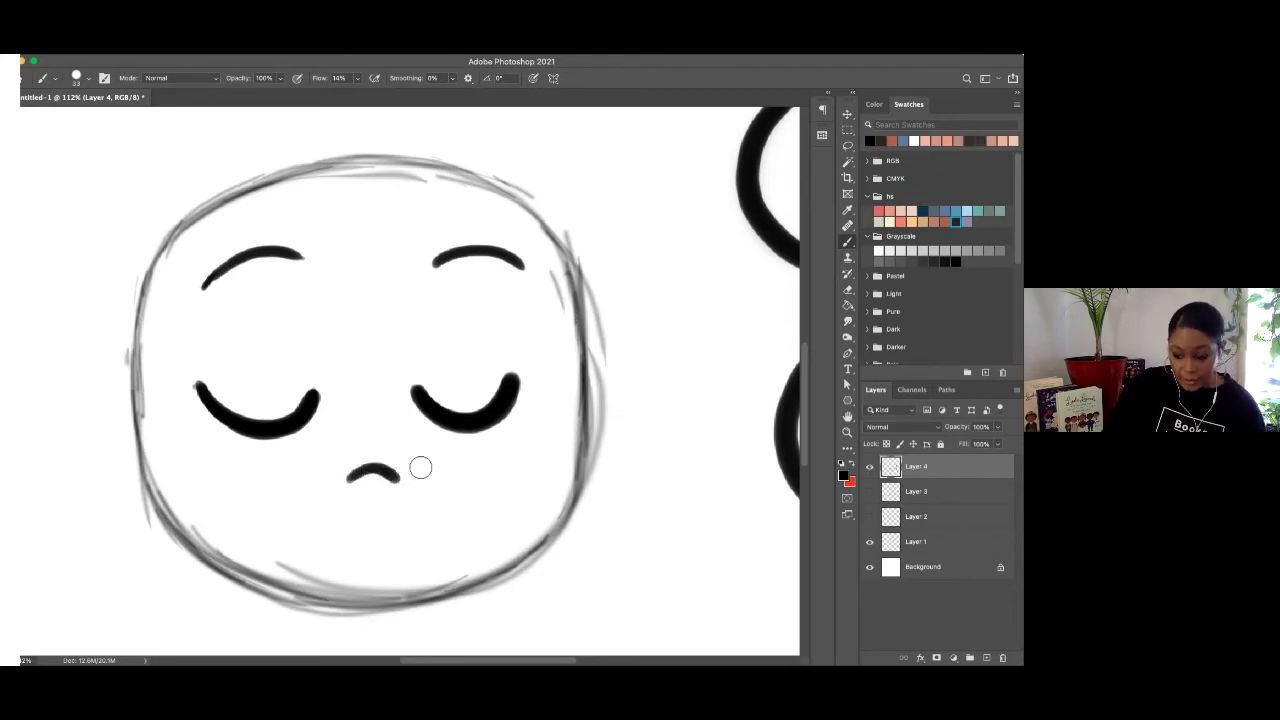
mouse_move(300, 507)
mouse_down()
mouse_move(318, 523)
mouse_move(406, 531)
mouse_move(445, 497)
mouse_up()
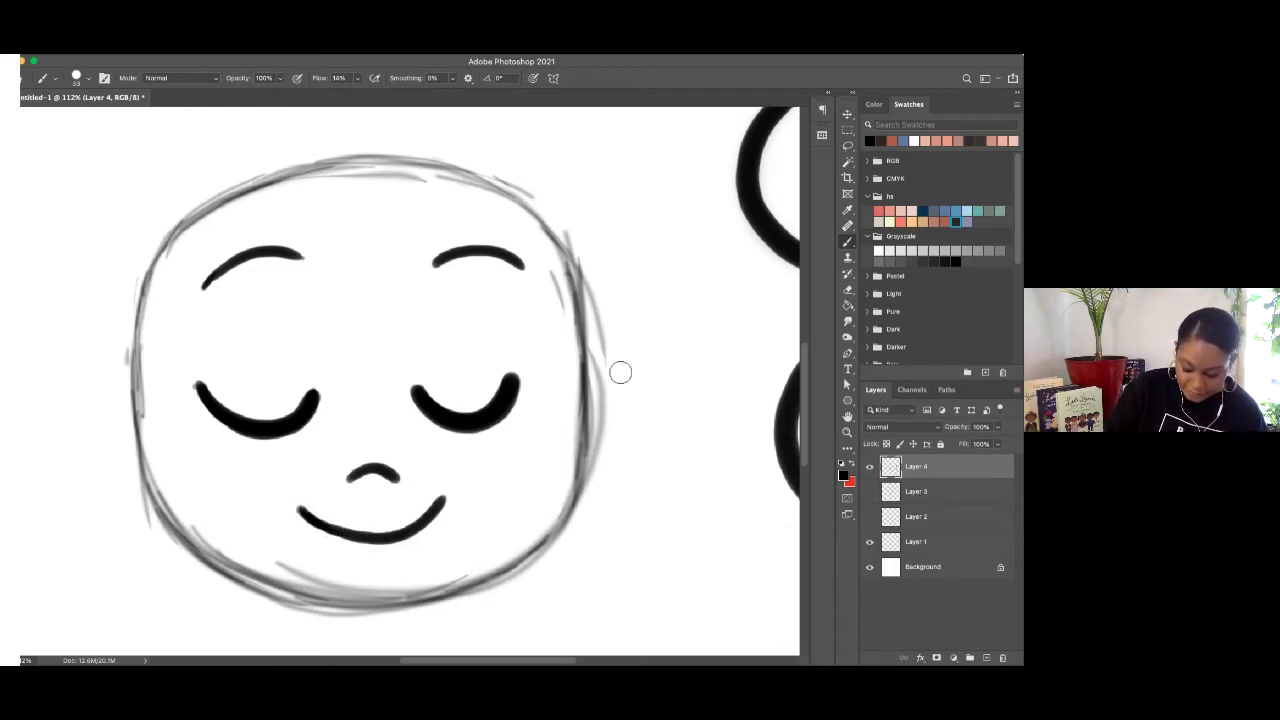
Trace the head sketch with darker, cleaner black strokes around the forehead, cheeks and chin.
mouse_move(143, 303)
mouse_down()
mouse_move(139, 426)
mouse_move(157, 462)
mouse_up()
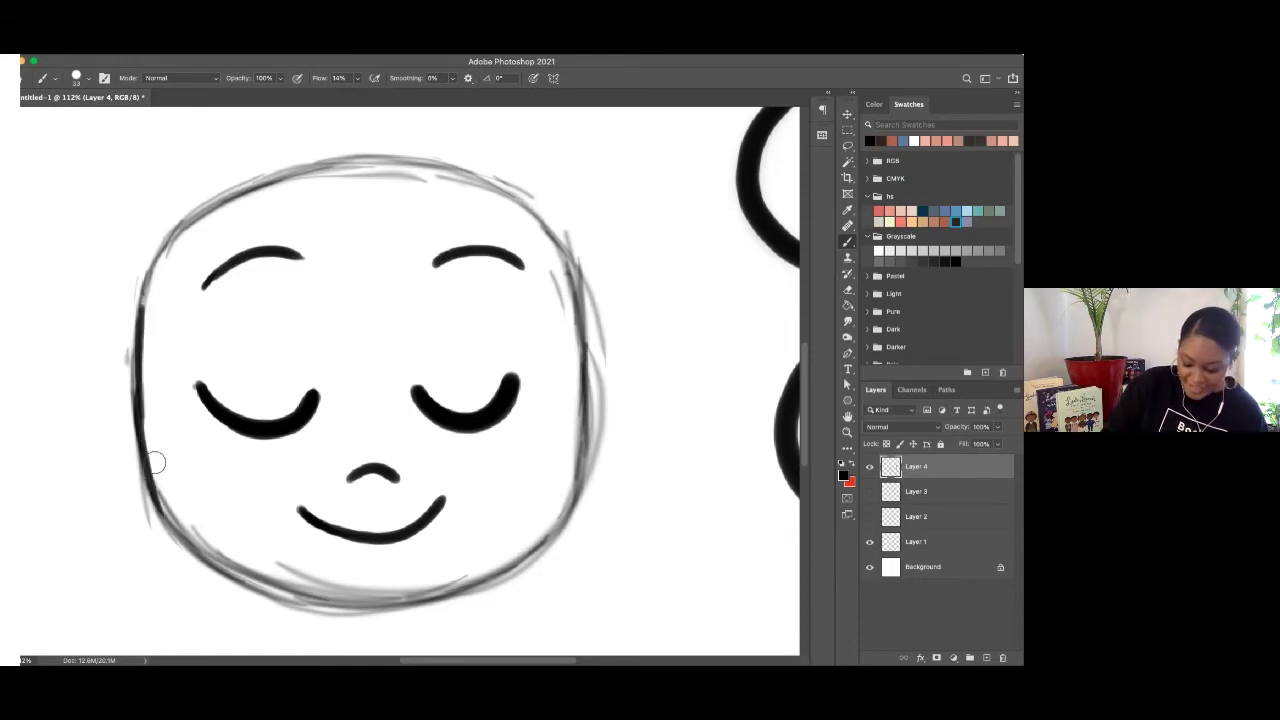
mouse_move(178, 239)
mouse_down()
mouse_move(140, 305)
mouse_move(136, 405)
mouse_move(403, 171)
mouse_up()
mouse_move(317, 178)
mouse_down()
mouse_move(546, 201)
mouse_move(568, 245)
mouse_move(580, 335)
mouse_move(577, 480)
mouse_up()
drag(174, 521, 394, 563)
drag(264, 600, 424, 602)
drag(322, 595, 496, 566)
drag(560, 510, 484, 574)
Sketch a rounded ear with an inner fold on each side of the head using a thin brush.
drag(136, 414, 64, 437)
mouse_move(127, 398)
mouse_down()
mouse_move(72, 438)
mouse_move(83, 451)
mouse_move(147, 453)
mouse_up()
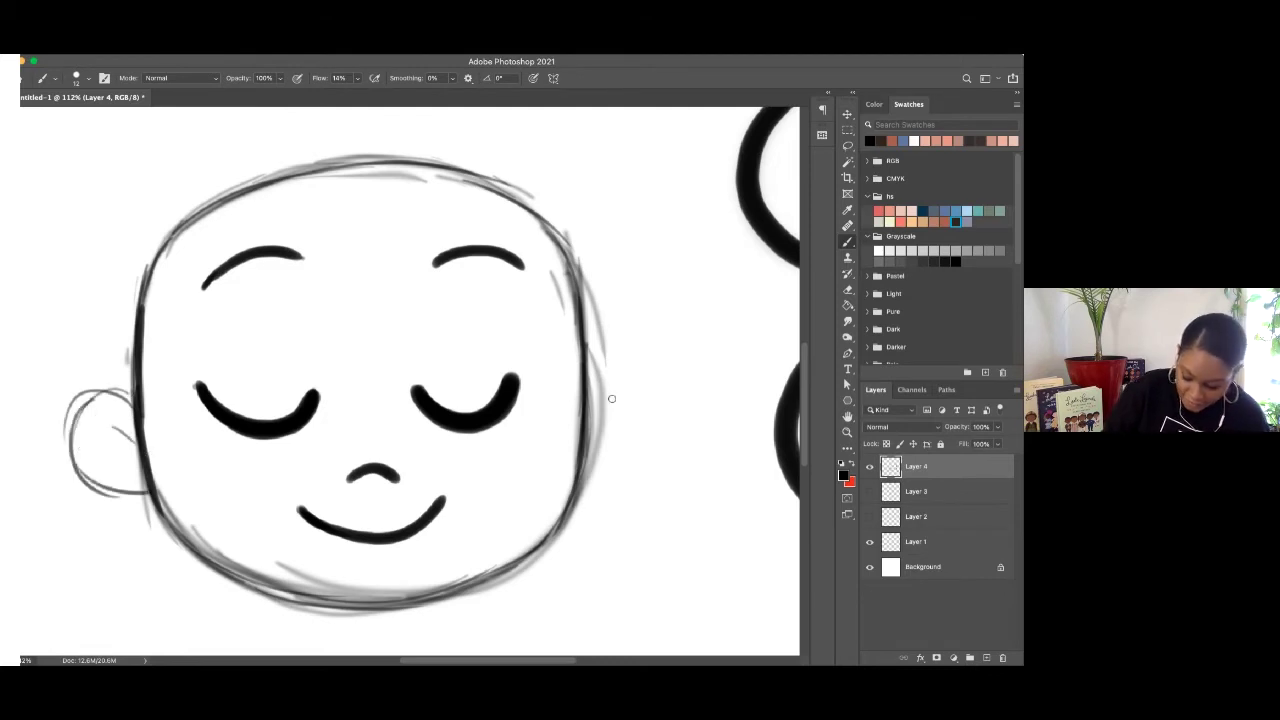
mouse_move(590, 378)
mouse_down()
mouse_move(651, 440)
mouse_move(584, 484)
mouse_up()
drag(590, 414, 624, 432)
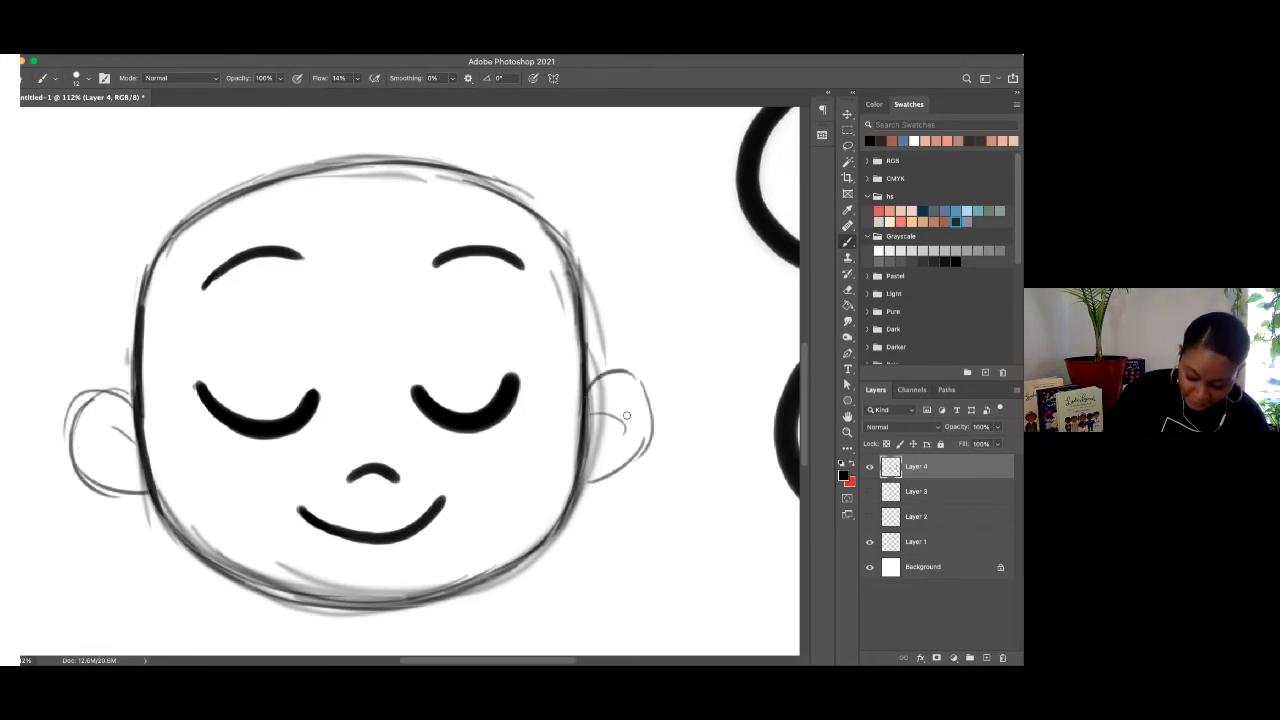
Sketch an off-centre parted hairline across the forehead and outline the hair's volume above the head on both sides.
drag(426, 170, 636, 352)
drag(500, 226, 580, 332)
drag(432, 158, 200, 322)
drag(300, 252, 152, 356)
click(847, 432)
mouse_move(624, 414)
mouse_down()
mouse_move(560, 414)
mouse_move(600, 414)
mouse_up()
key(b)
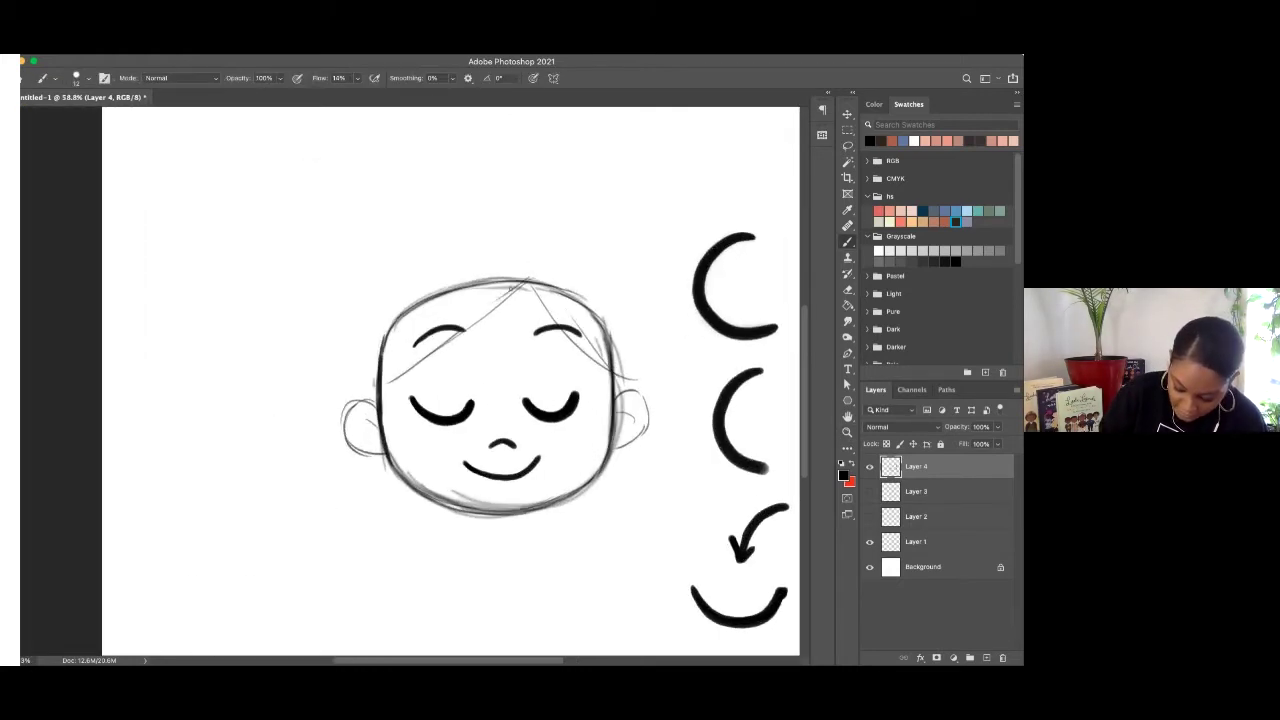
drag(570, 308, 620, 390)
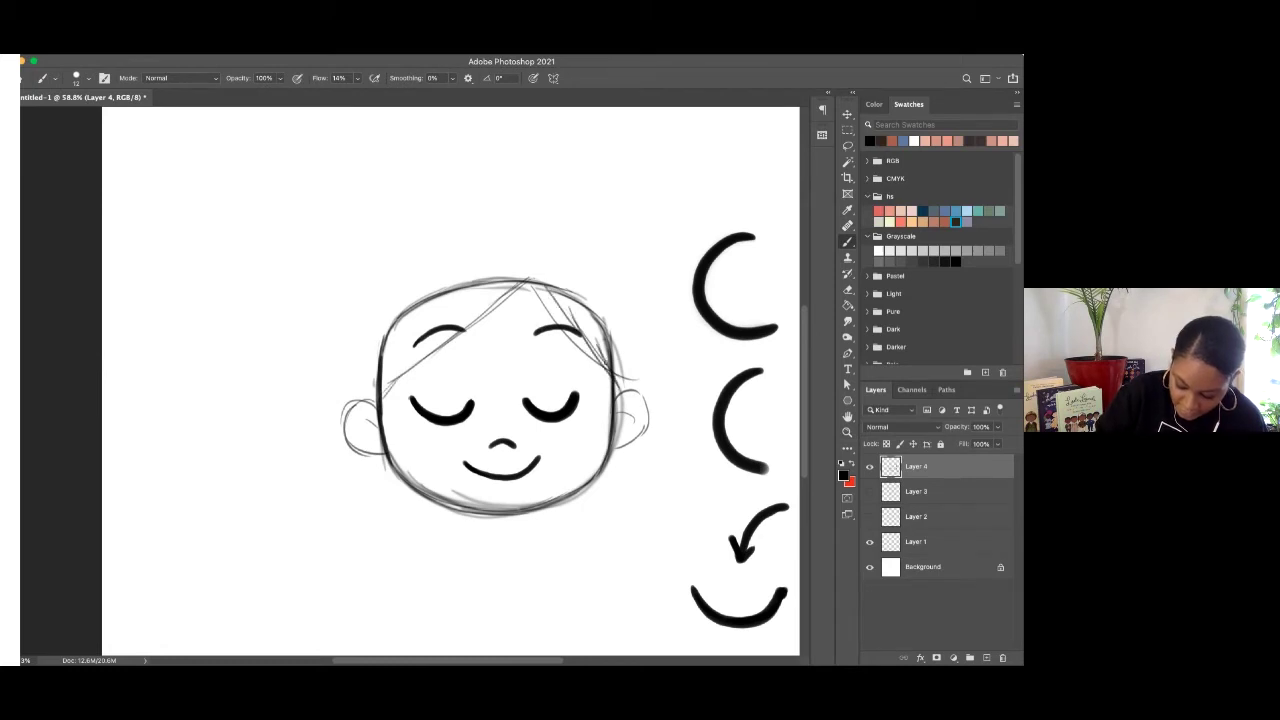
mouse_move(374, 366)
mouse_down()
mouse_move(430, 284)
mouse_move(371, 379)
mouse_up()
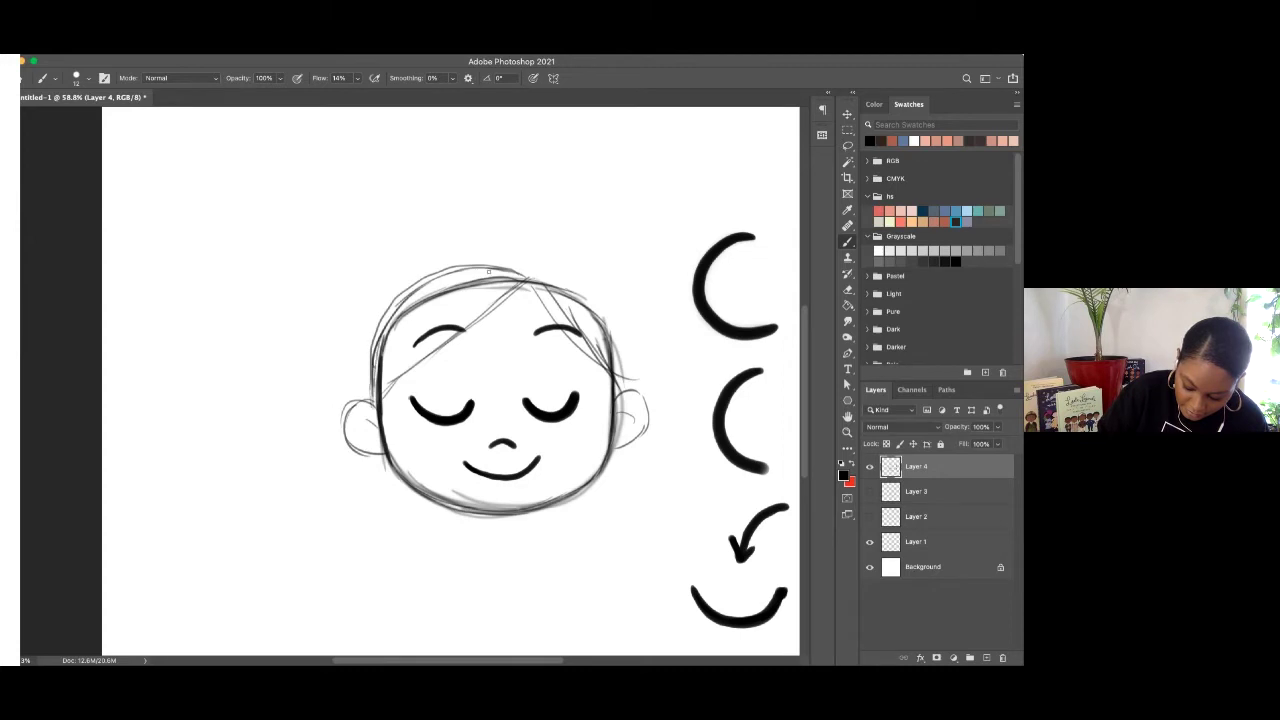
mouse_move(534, 276)
mouse_down()
mouse_move(628, 332)
mouse_move(634, 398)
mouse_up()
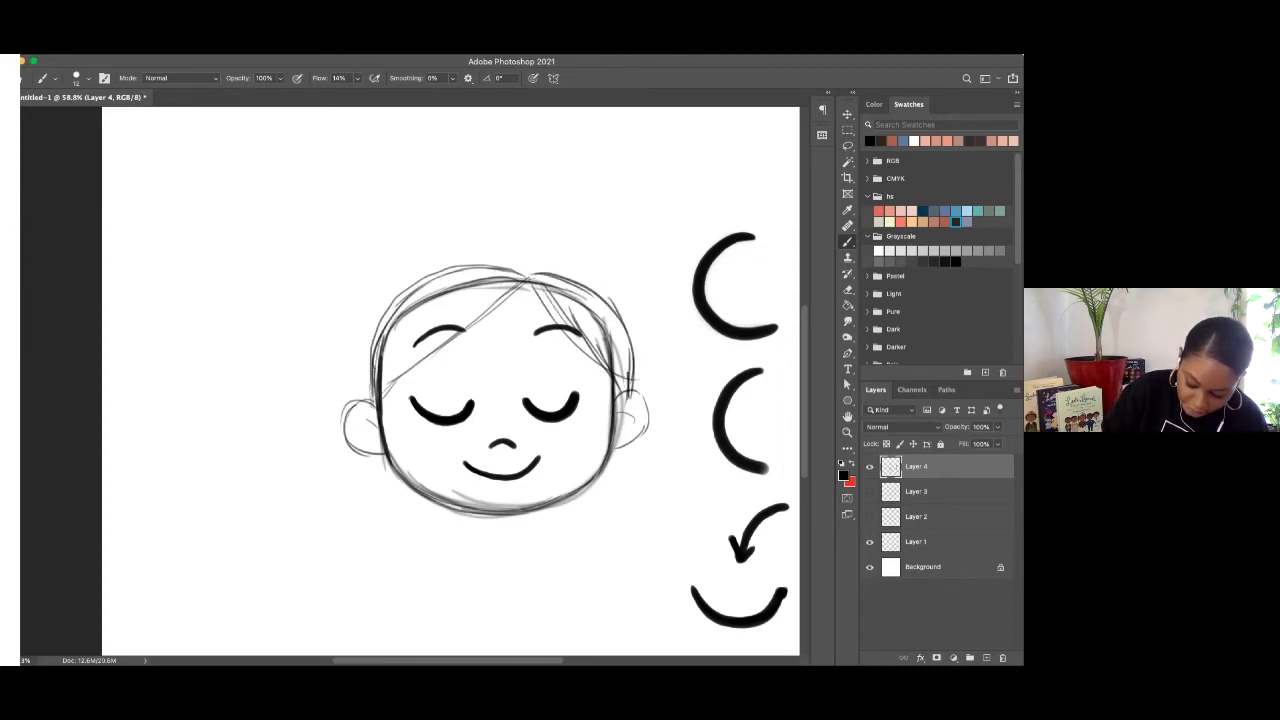
Redraw the ears smaller and sketch large fluffy hair puffs on both sides of the head.
drag(357, 410, 384, 454)
drag(641, 407, 629, 436)
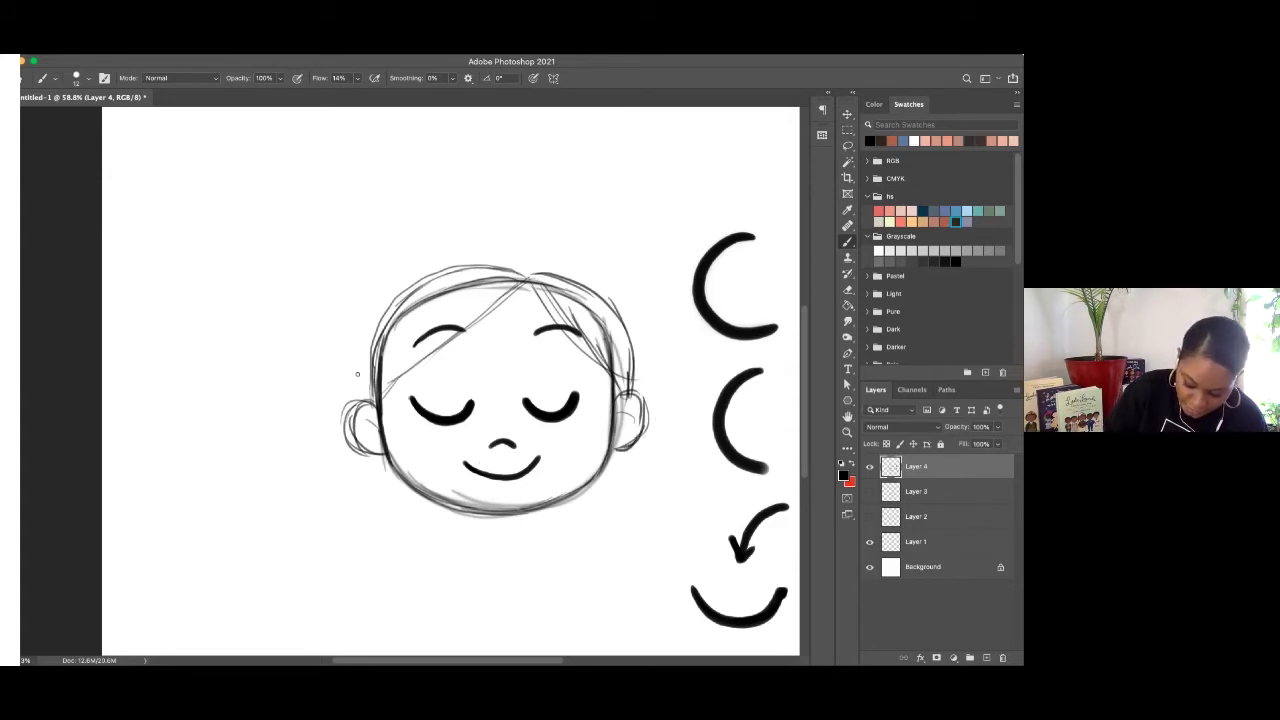
drag(306, 499, 384, 518)
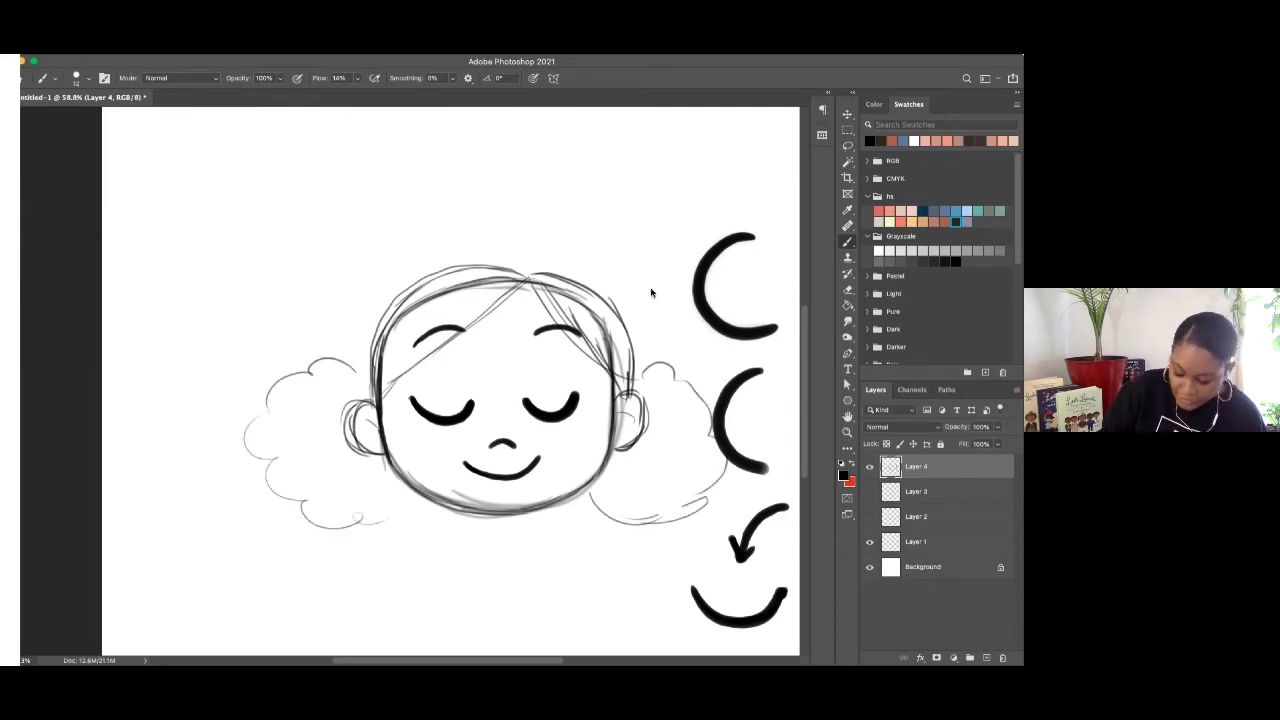
Paint the face reddish brown with a large soft brush in Multiply mode.
click(927, 218)
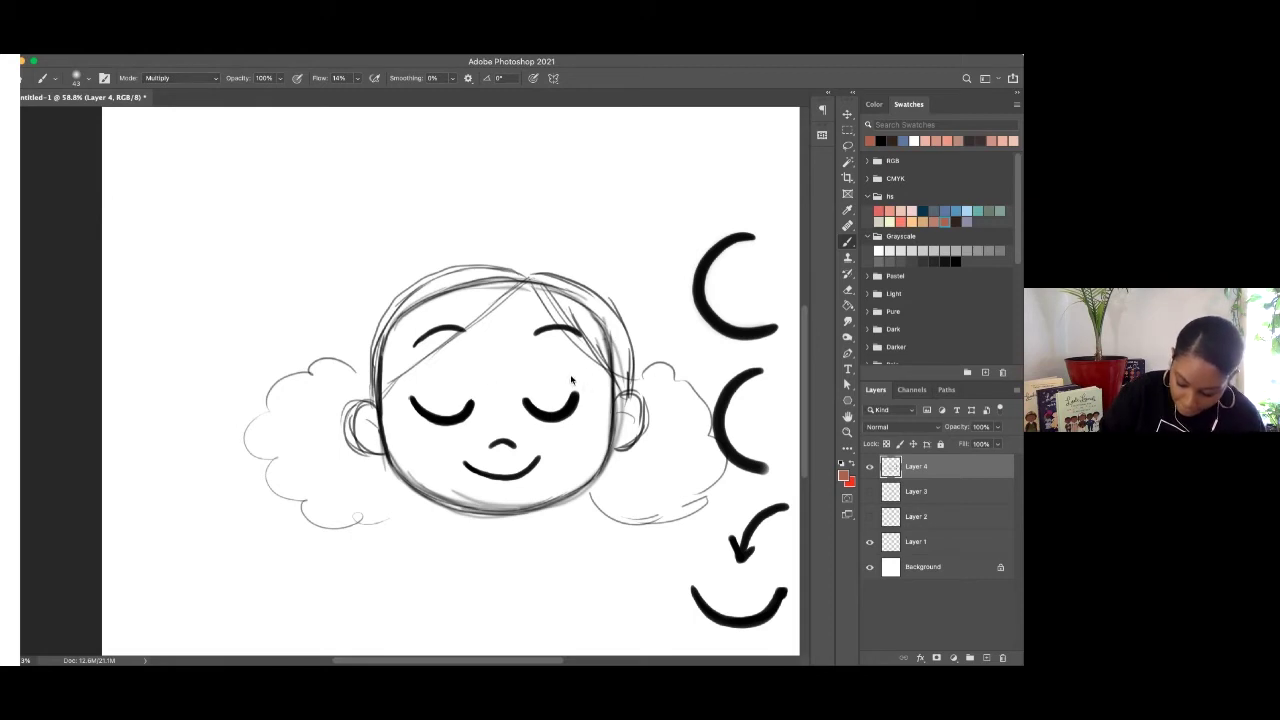
mouse_move(528, 310)
mouse_down()
mouse_move(416, 454)
mouse_move(412, 360)
mouse_move(445, 482)
mouse_move(530, 490)
mouse_move(539, 475)
mouse_up()
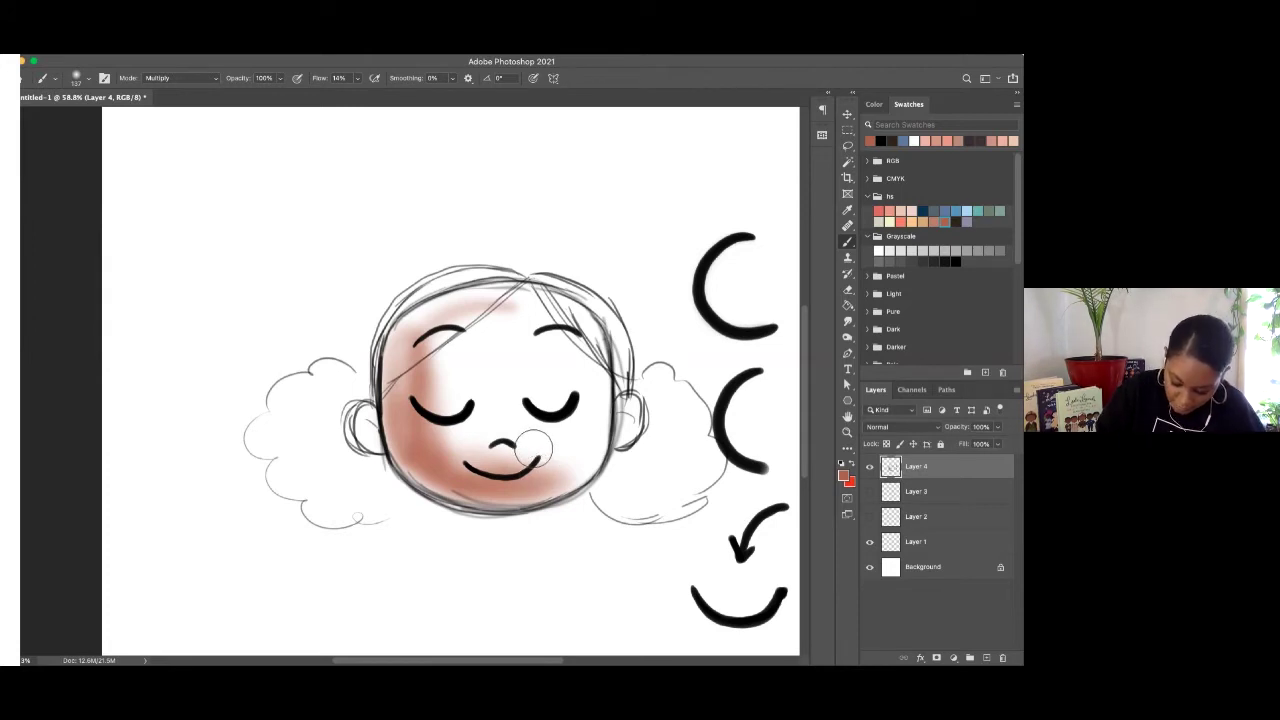
key(super+z)
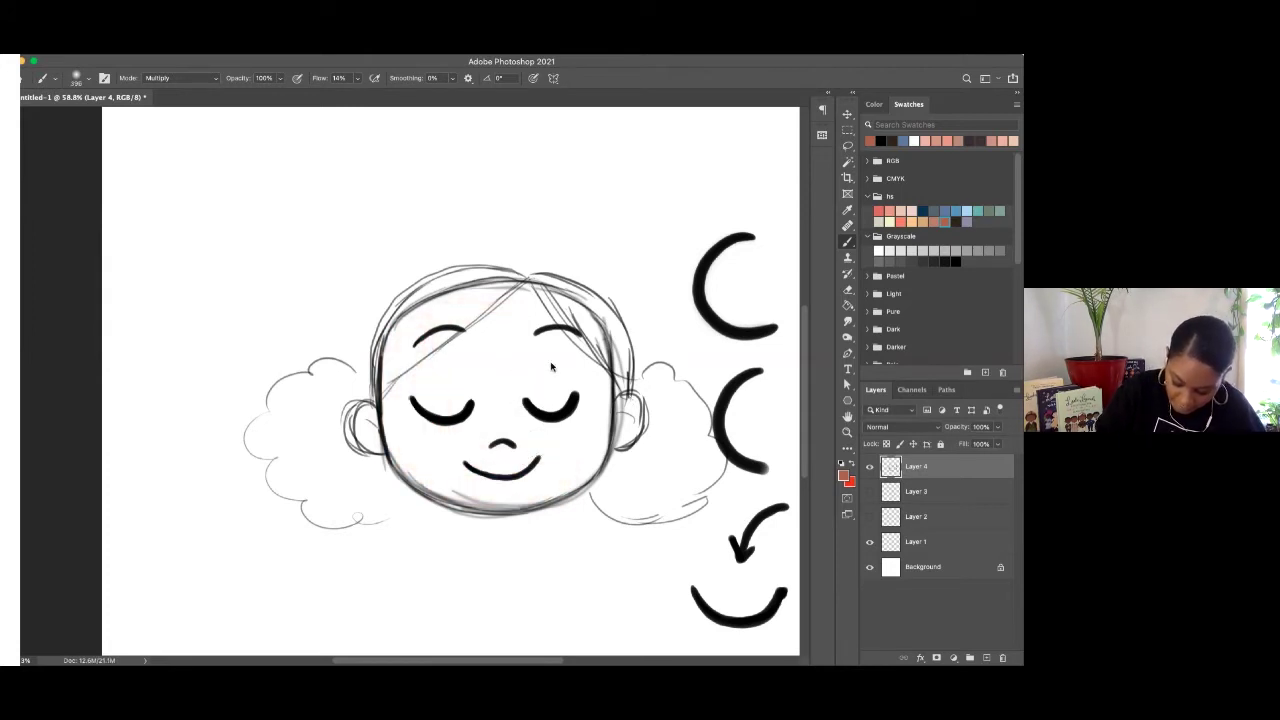
mouse_move(486, 340)
mouse_down()
mouse_move(450, 380)
mouse_move(477, 424)
mouse_move(484, 385)
mouse_move(560, 400)
mouse_move(430, 440)
mouse_move(450, 400)
mouse_move(575, 320)
mouse_up()
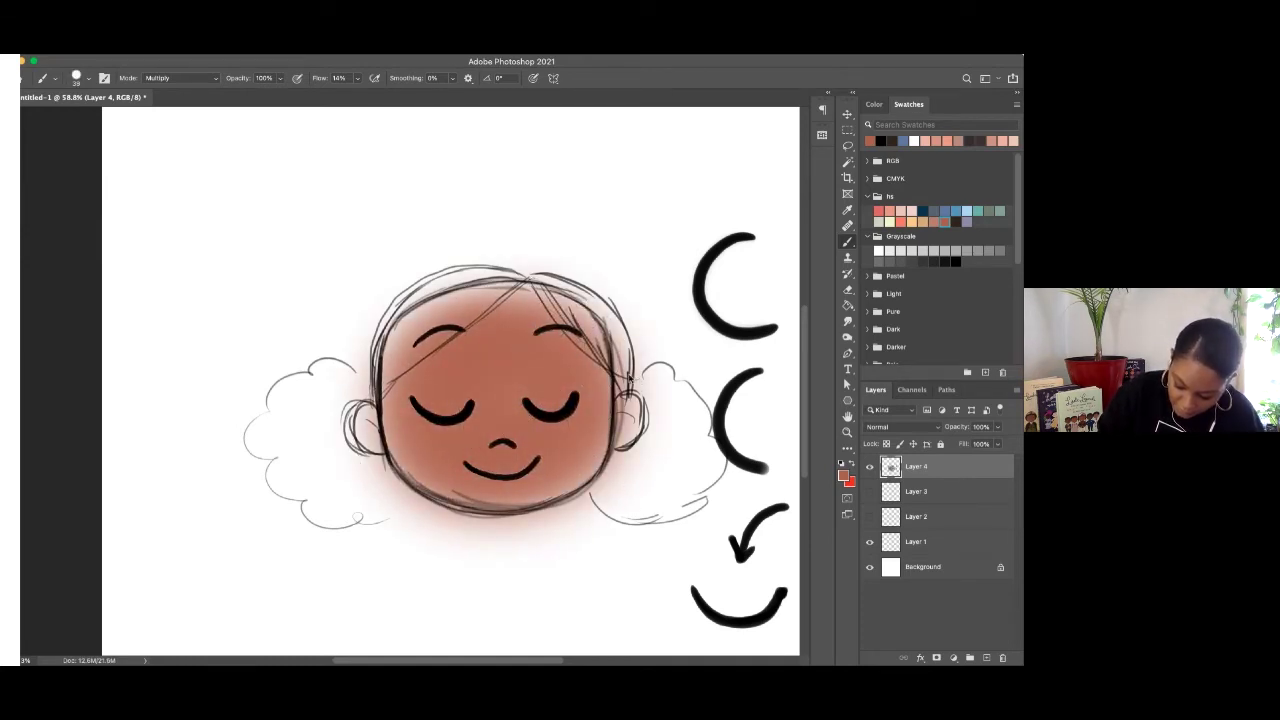
Fill the narrower hair section, from the parting to the ear at the image's right, with dark brown using a hard brush.
click(880, 140)
mouse_move(540, 288)
mouse_down()
mouse_move(620, 376)
mouse_move(598, 292)
mouse_move(626, 392)
mouse_move(560, 300)
mouse_move(630, 372)
mouse_move(548, 280)
mouse_move(603, 310)
mouse_up()
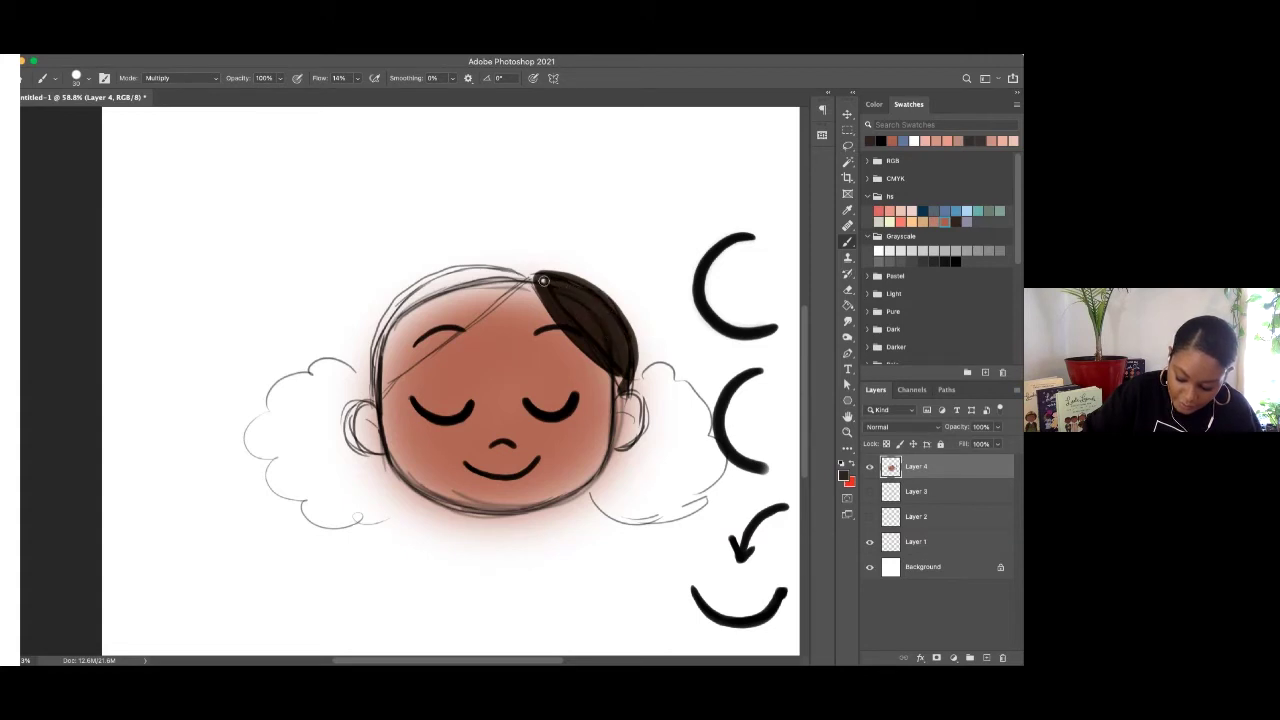
drag(612, 363, 619, 376)
Fill the wider hair section on the other side of the parting with dark brown, up to the parting point.
mouse_move(522, 276)
mouse_down()
mouse_move(402, 300)
mouse_move(375, 398)
mouse_up()
mouse_move(520, 284)
mouse_down()
mouse_move(378, 396)
mouse_move(386, 322)
mouse_move(385, 380)
mouse_move(410, 335)
mouse_move(400, 300)
mouse_move(510, 280)
mouse_move(450, 322)
mouse_move(480, 300)
mouse_move(447, 300)
mouse_move(458, 308)
mouse_up()
mouse_move(530, 275)
mouse_down()
mouse_move(418, 278)
mouse_move(373, 338)
mouse_move(368, 400)
mouse_up()
mouse_move(526, 275)
mouse_down()
mouse_move(384, 398)
mouse_move(485, 300)
mouse_move(538, 284)
mouse_up()
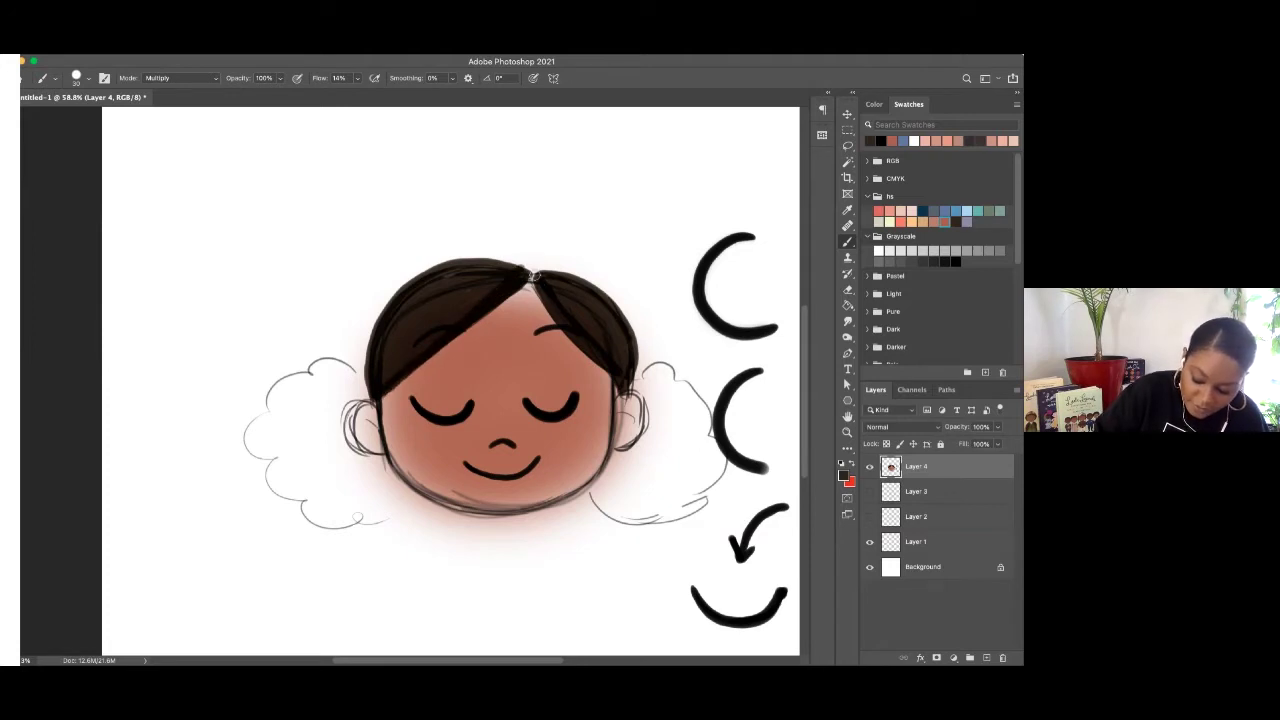
Touch up the hair at the parting point and fill both side hair puffs with dark brown.
drag(532, 278, 546, 300)
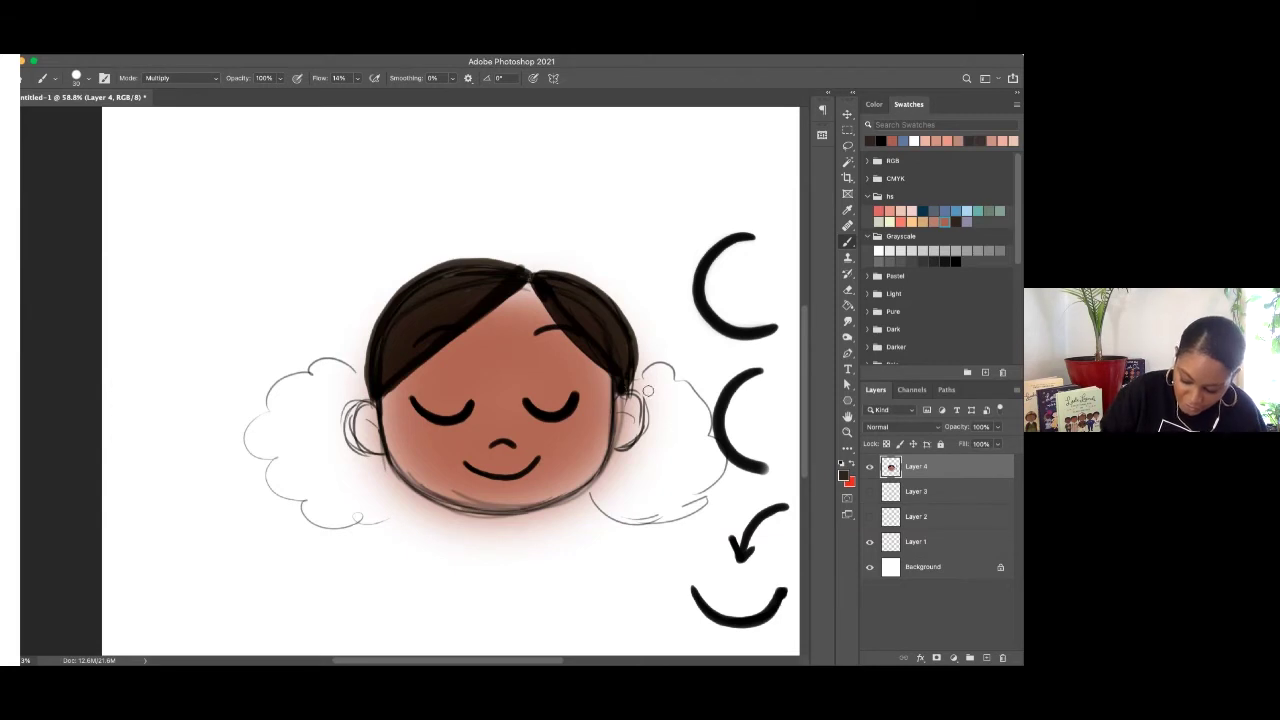
mouse_move(328, 396)
mouse_down()
mouse_move(358, 390)
mouse_move(330, 372)
mouse_move(340, 382)
mouse_move(300, 392)
mouse_move(280, 415)
mouse_move(298, 400)
mouse_move(350, 420)
mouse_up()
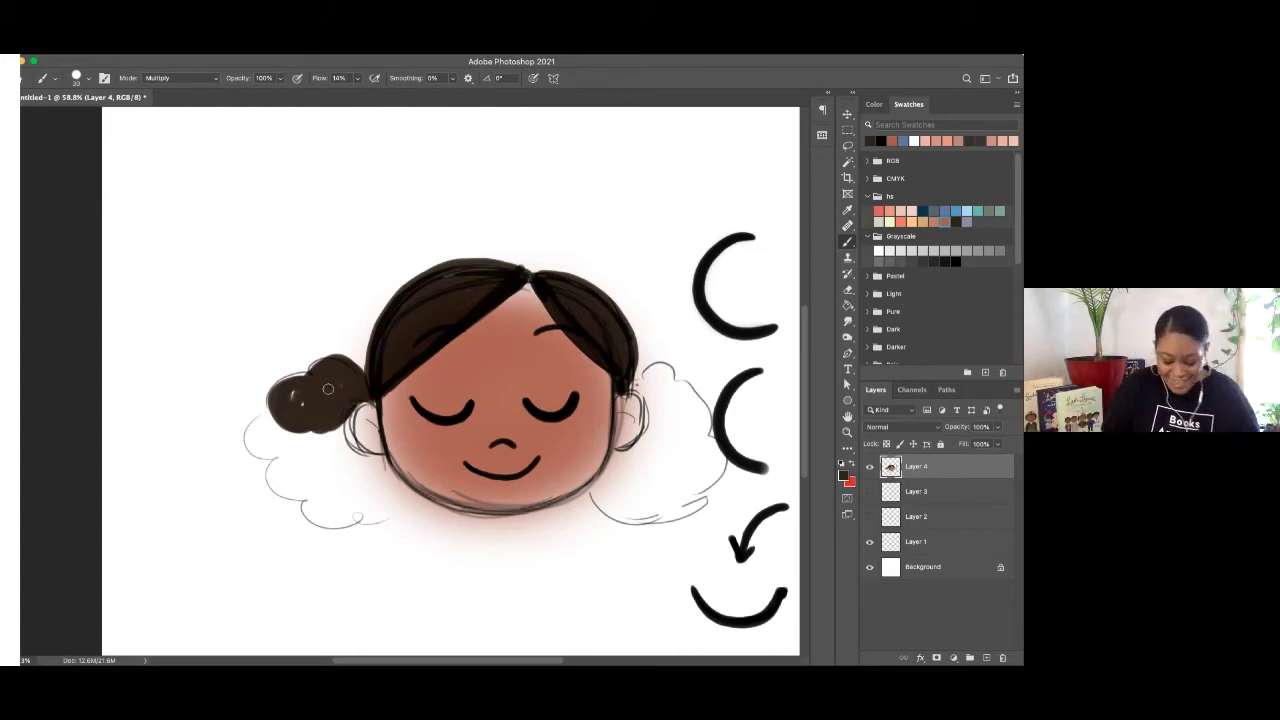
mouse_move(296, 432)
mouse_down()
mouse_move(302, 480)
mouse_move(323, 441)
mouse_move(343, 446)
mouse_move(348, 514)
mouse_move(323, 492)
mouse_move(371, 484)
mouse_move(386, 498)
mouse_move(300, 434)
mouse_move(357, 466)
mouse_move(348, 451)
mouse_move(348, 475)
mouse_move(321, 500)
mouse_move(367, 476)
mouse_up()
mouse_move(630, 497)
mouse_down()
mouse_move(672, 443)
mouse_move(670, 457)
mouse_move(660, 372)
mouse_move(680, 415)
mouse_move(660, 487)
mouse_move(698, 425)
mouse_move(725, 427)
mouse_move(685, 502)
mouse_move(662, 483)
mouse_move(705, 512)
mouse_move(612, 515)
mouse_up()
mouse_move(638, 455)
mouse_down()
mouse_move(630, 465)
mouse_move(700, 505)
mouse_move(712, 460)
mouse_up()
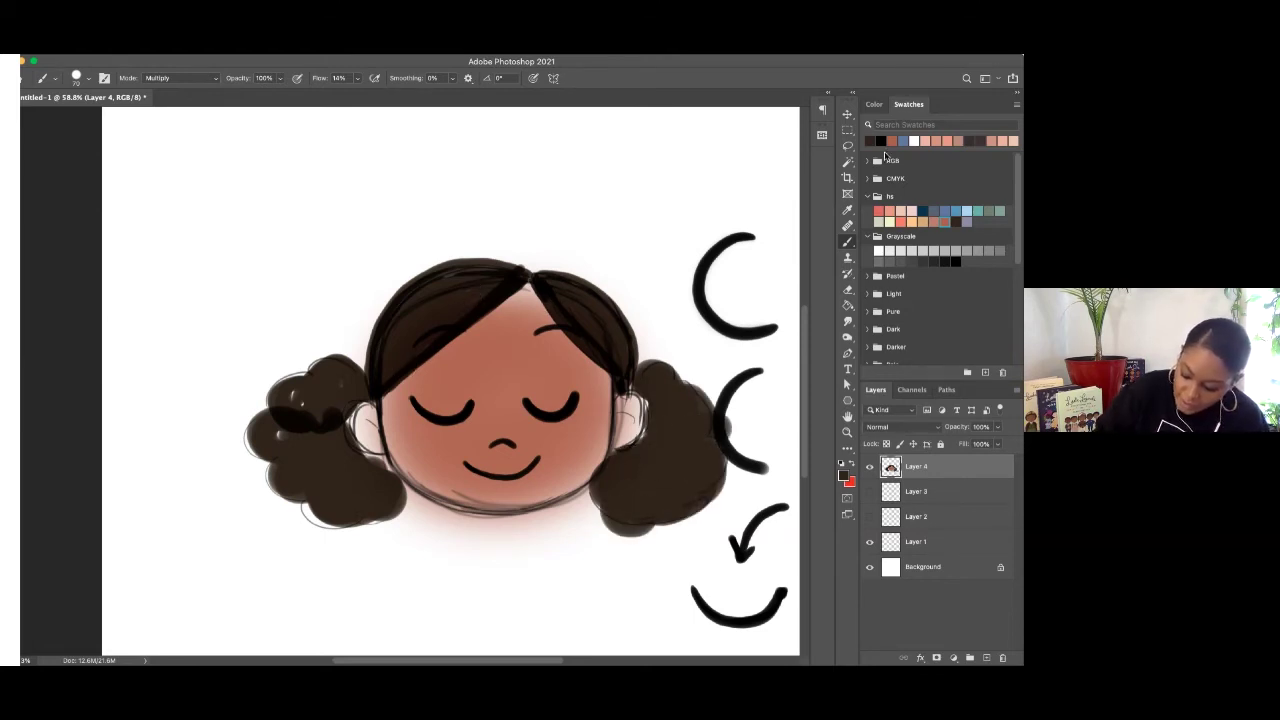
Fill both ears with the face's reddish brown in Multiply mode.
click(881, 140)
mouse_move(378, 430)
mouse_down()
mouse_move(365, 425)
mouse_move(360, 445)
mouse_move(380, 440)
mouse_up()
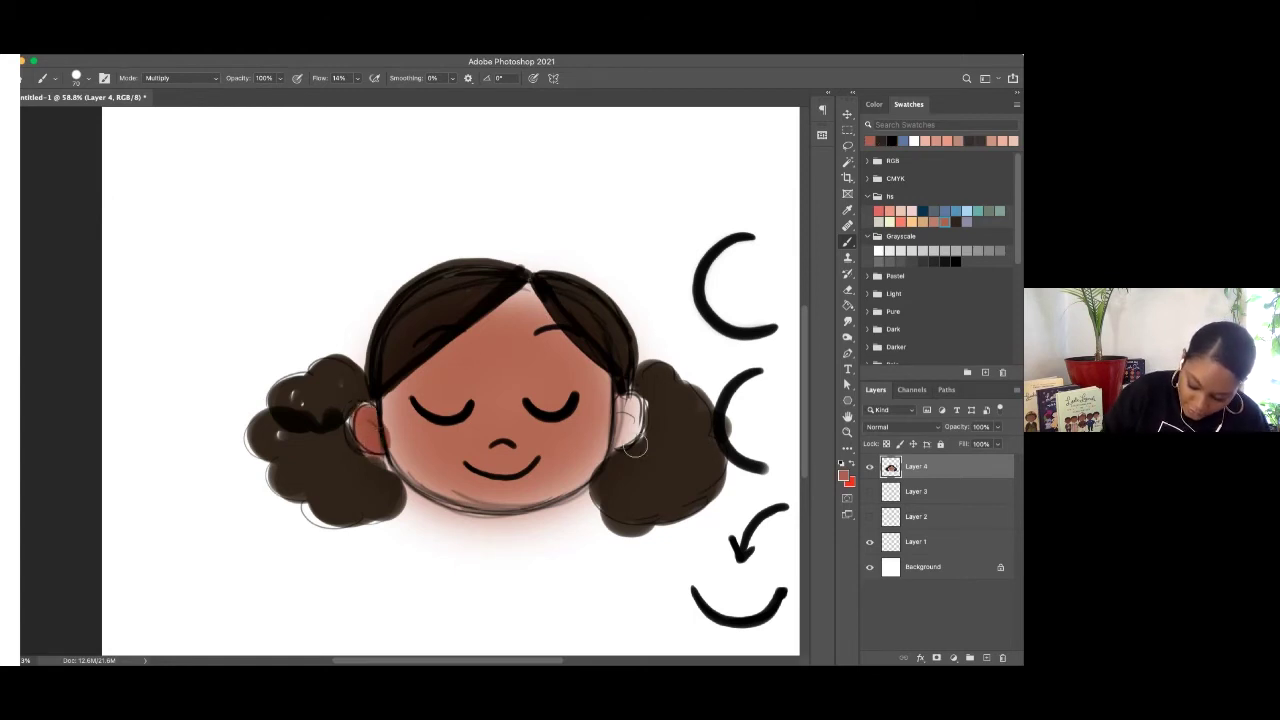
drag(625, 405, 628, 430)
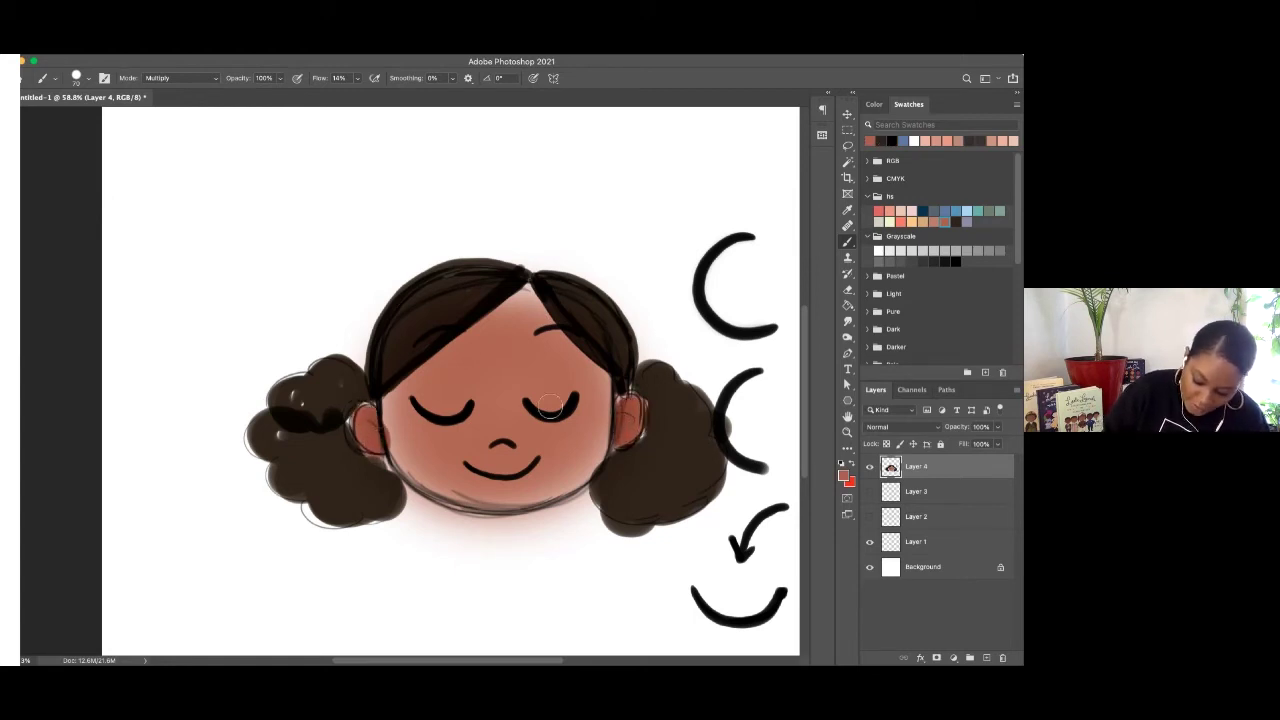
drag(620, 424, 622, 432)
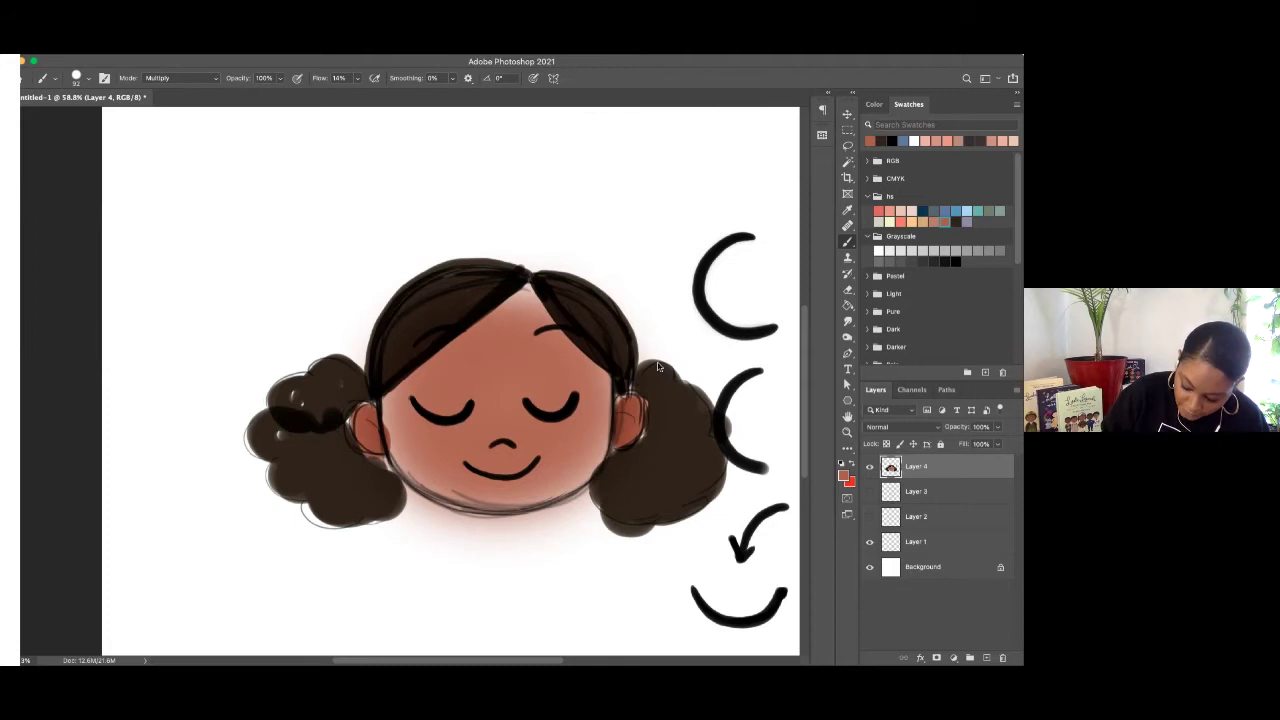
Paint short white highlights in Normal mode on both upper hair sections and on top of both hair puffs.
click(911, 210)
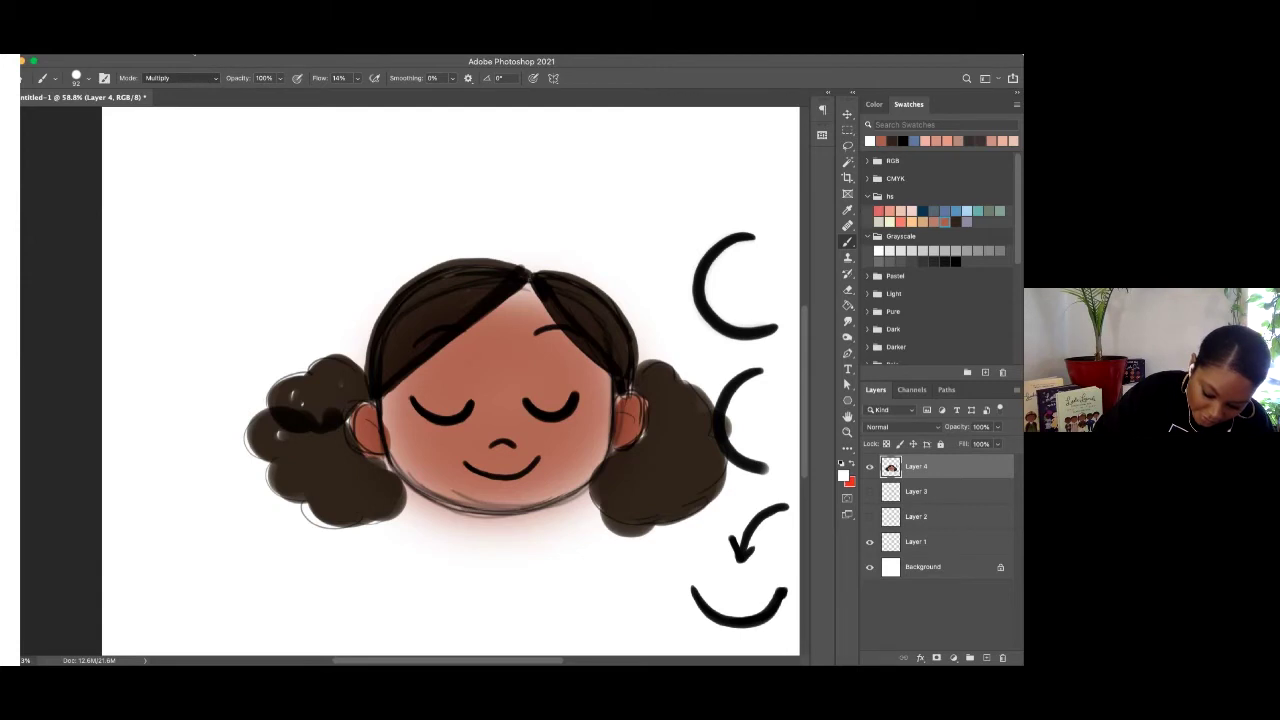
key(shift+alt+n)
mouse_move(467, 276)
mouse_down()
mouse_move(437, 277)
mouse_move(470, 292)
mouse_up()
mouse_move(578, 283)
mouse_down()
mouse_move(556, 293)
mouse_move(585, 290)
mouse_up()
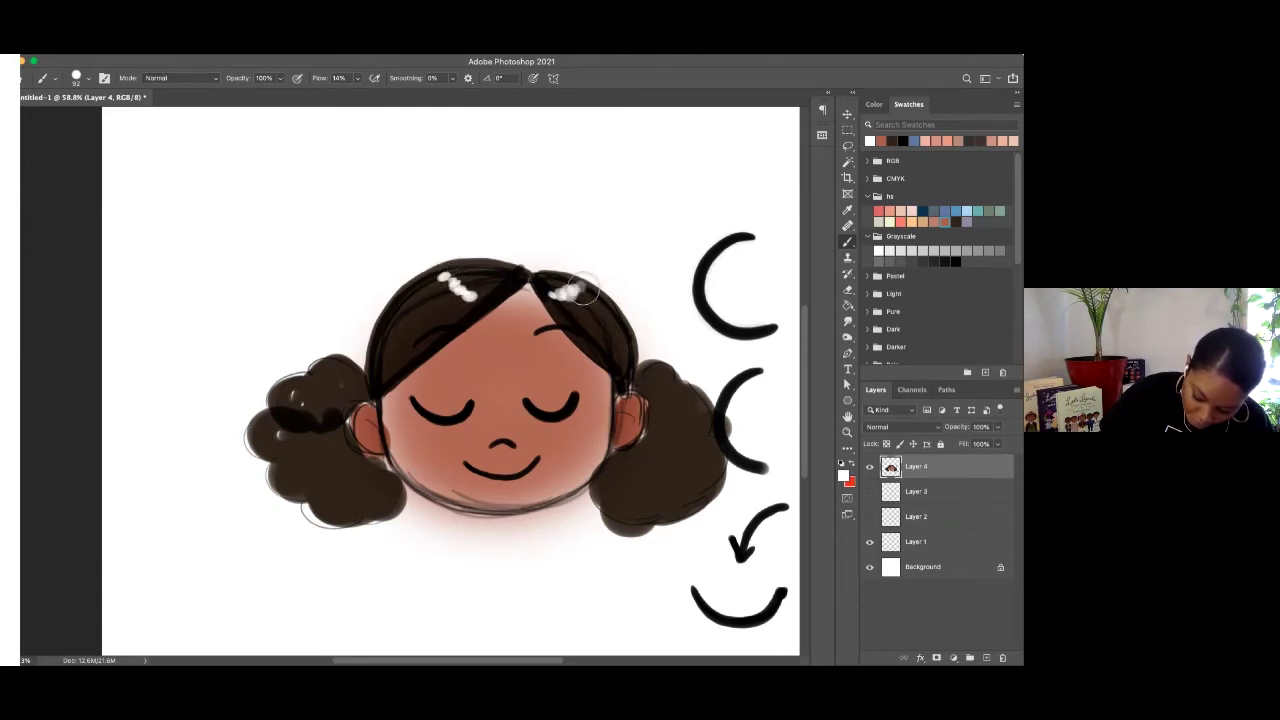
drag(320, 372, 332, 378)
drag(652, 372, 668, 378)
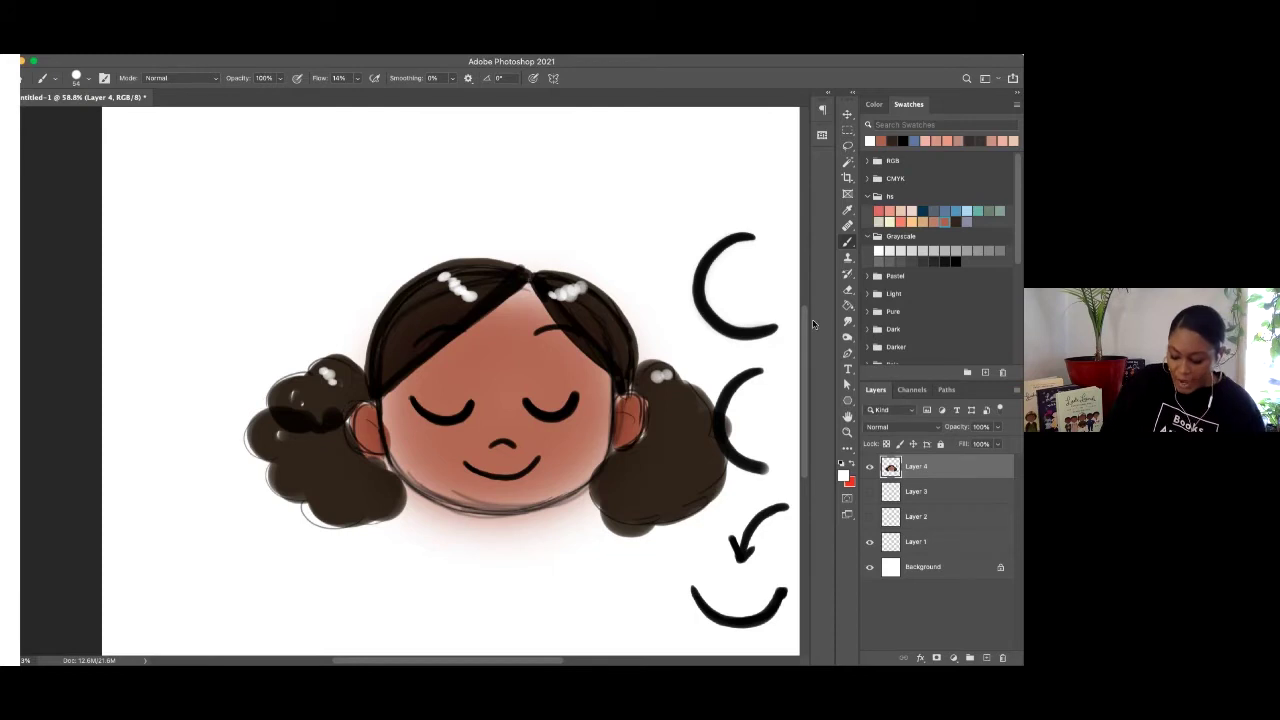
Try filling both eyes with white ovals above the closed-eye curves, and undo the fills.
scroll(815, 397, up, 5)
scroll(803, 290, down, 5)
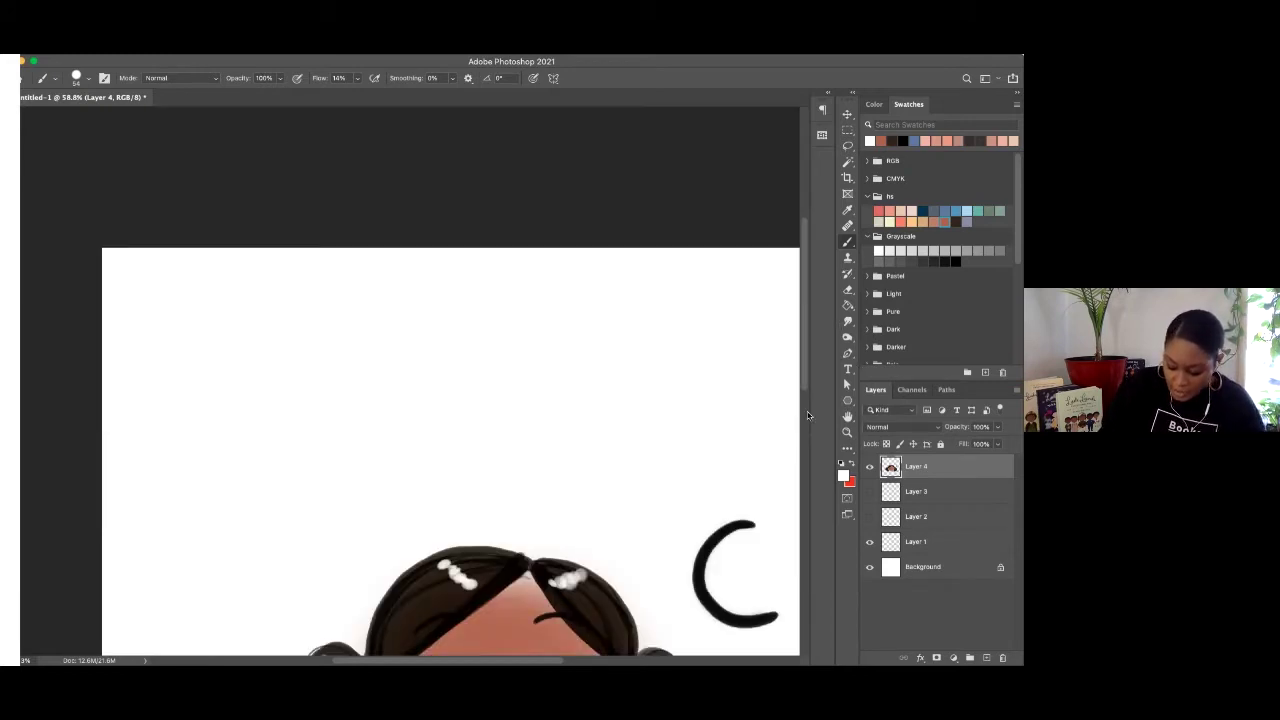
scroll(803, 290, up, 1)
click(847, 432)
drag(592, 367, 857, 257)
click(848, 241)
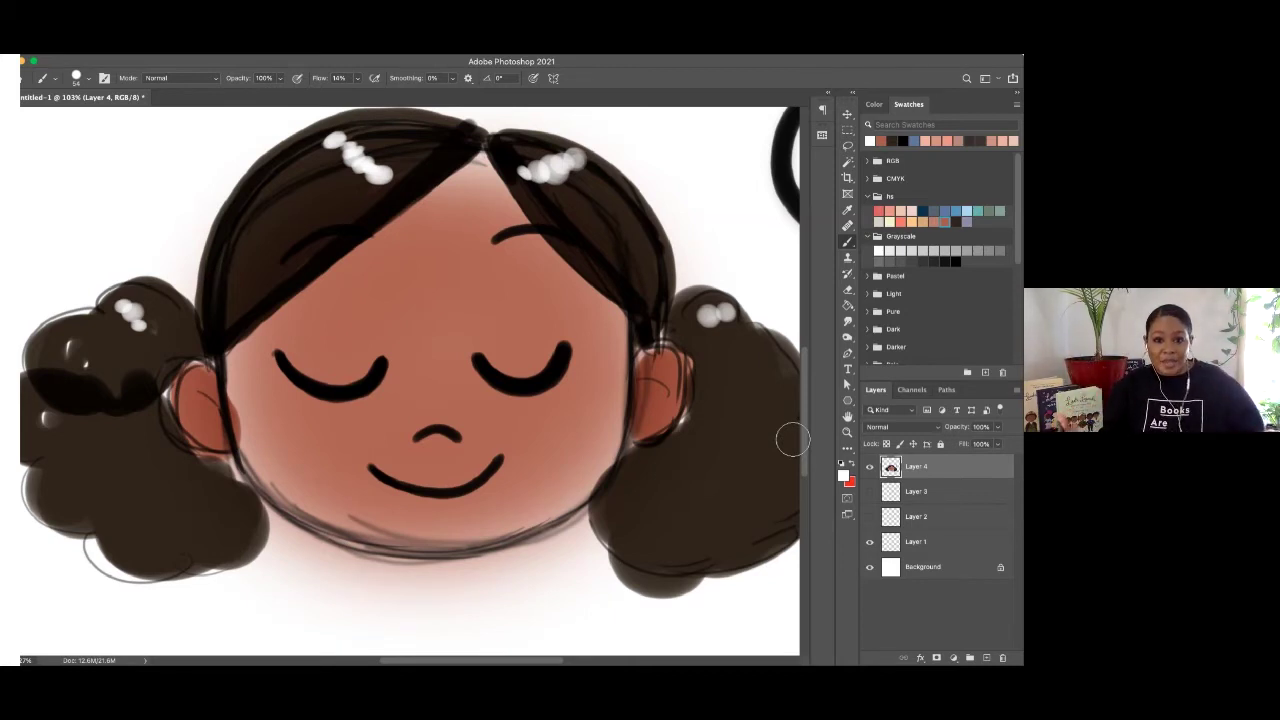
click(878, 250)
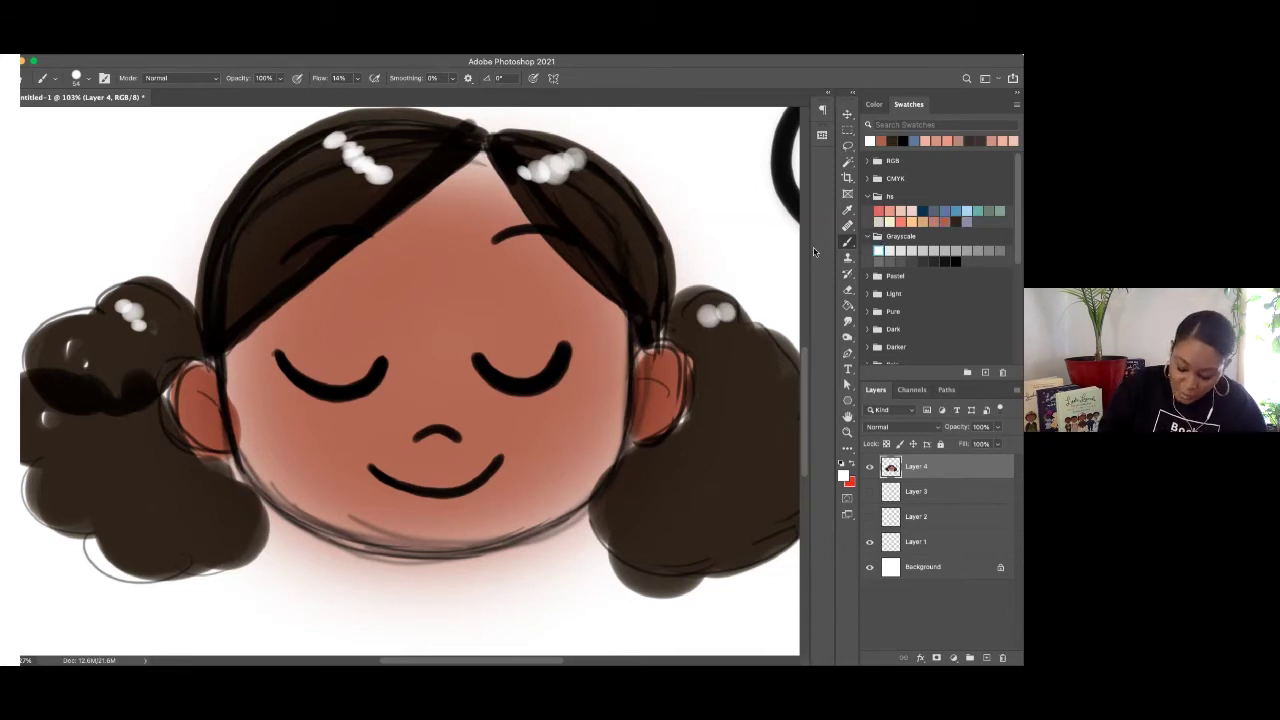
drag(500, 352, 540, 352)
mouse_move(337, 360)
mouse_down()
mouse_move(310, 344)
mouse_move(361, 350)
mouse_up()
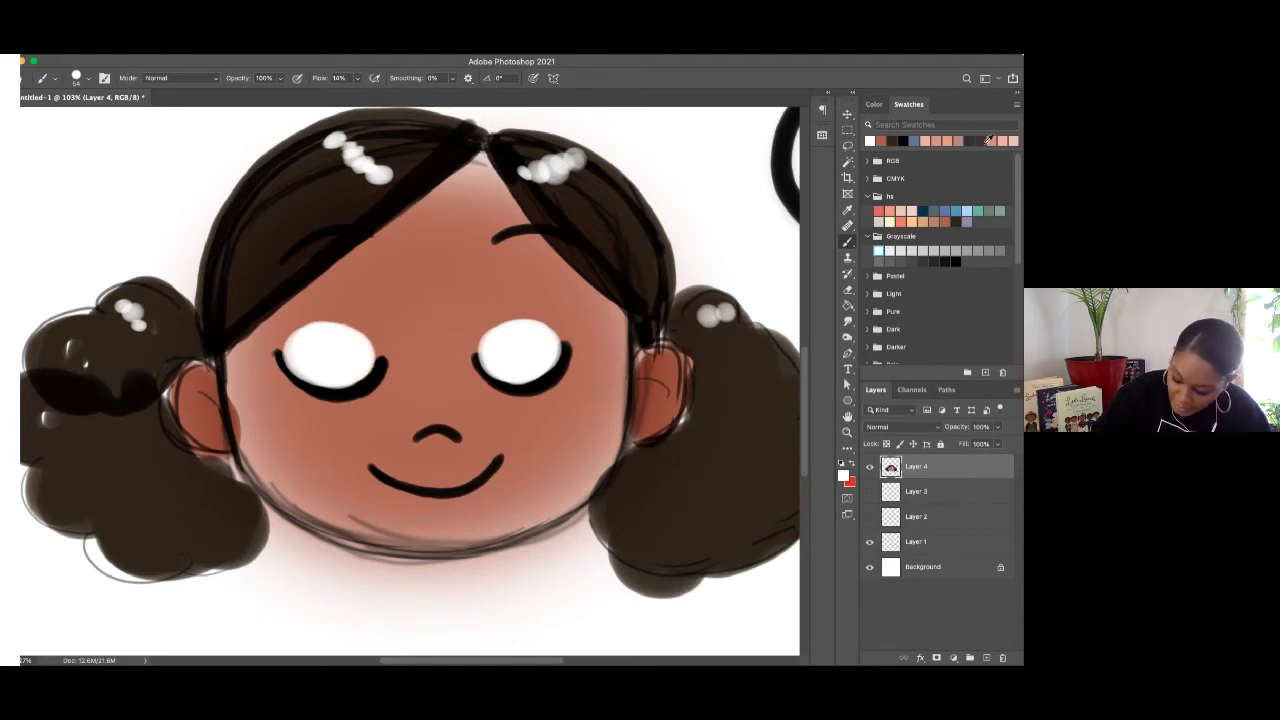
click(954, 260)
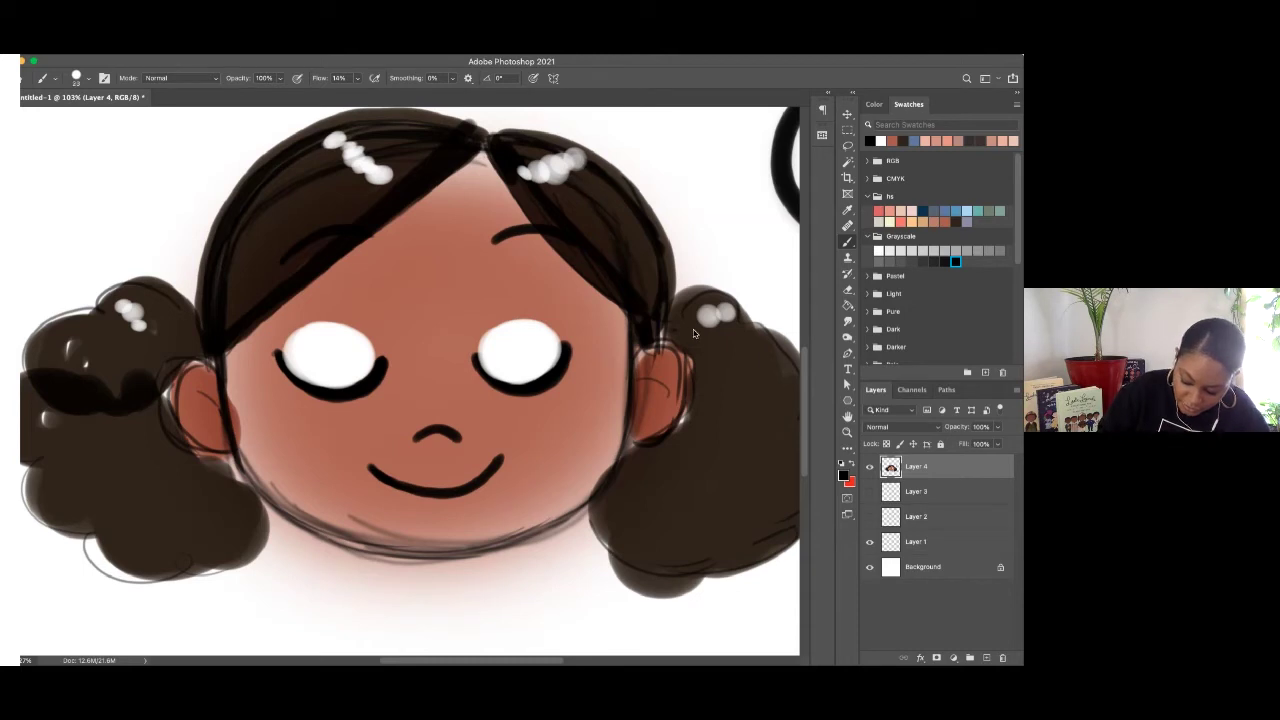
key(super+z)
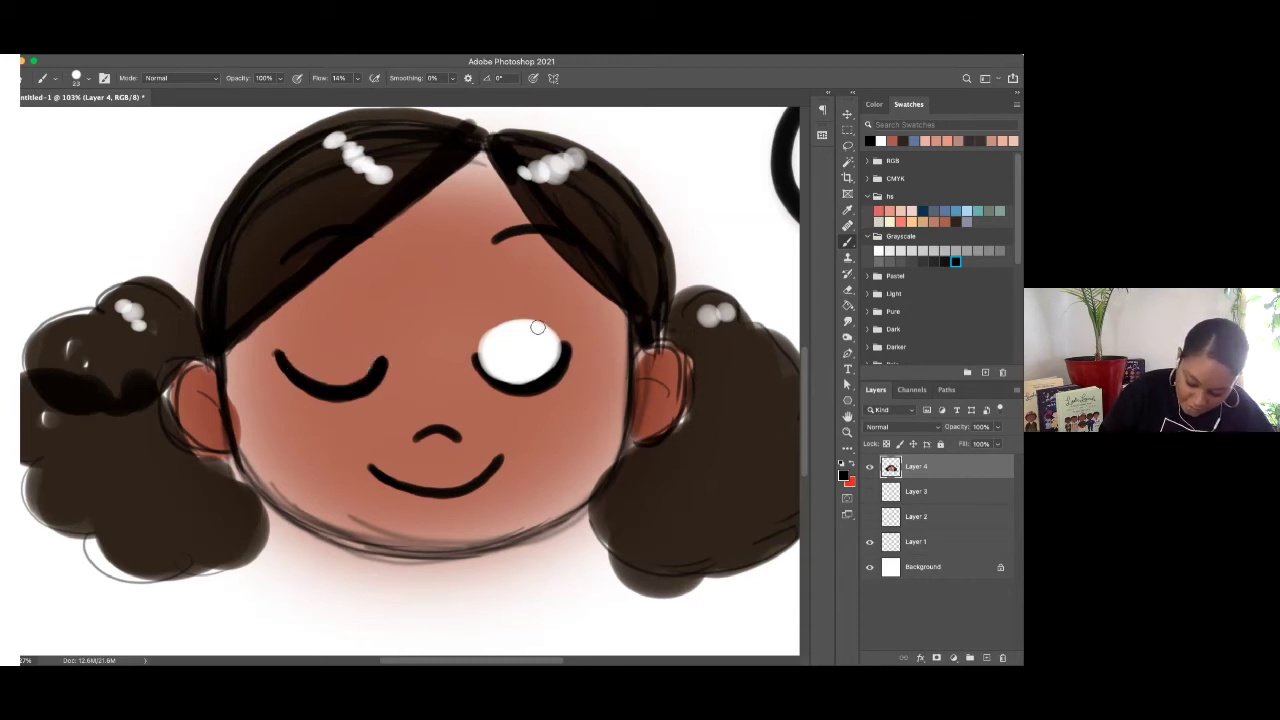
key(super+z)
Close both eye curves into black ovals with small outer lashes, and fill the ovals with white.
mouse_move(478, 352)
mouse_down()
mouse_move(505, 308)
mouse_move(548, 310)
mouse_move(563, 342)
mouse_up()
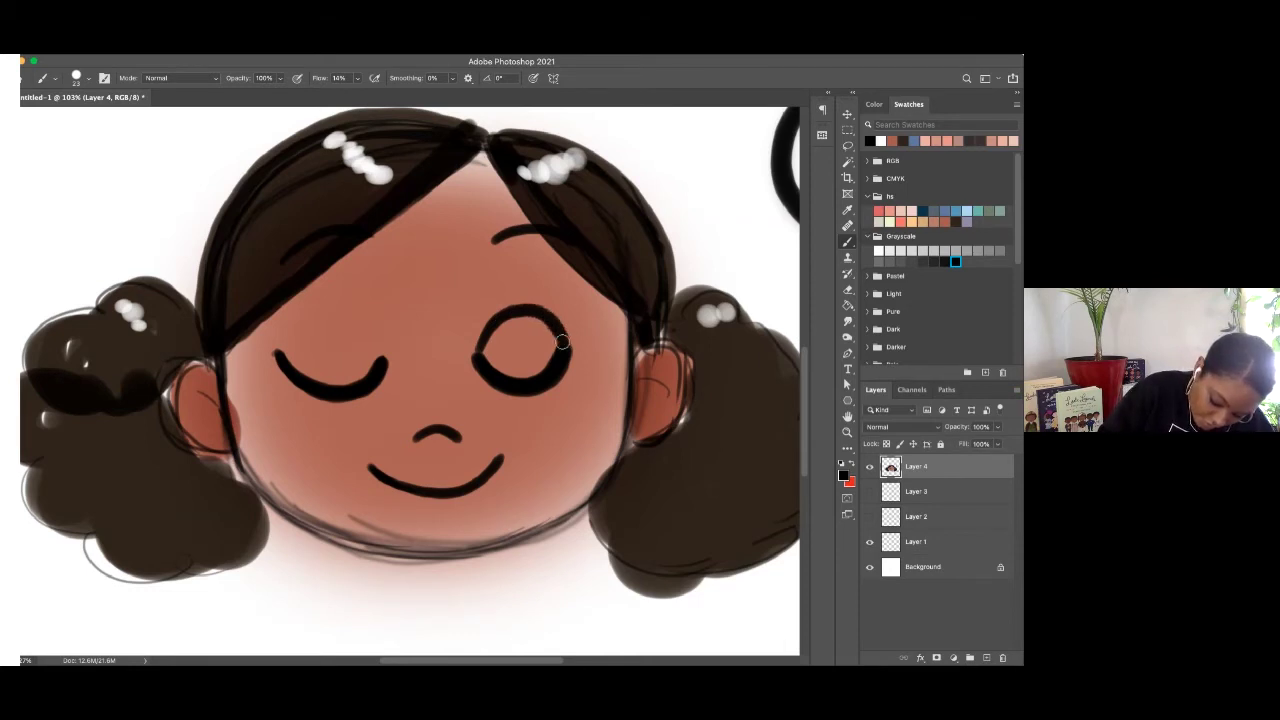
drag(278, 352, 385, 365)
mouse_move(568, 340)
mouse_down()
mouse_move(592, 340)
mouse_move(490, 352)
mouse_move(535, 325)
mouse_move(550, 345)
mouse_move(522, 352)
mouse_move(535, 335)
mouse_up()
click(880, 140)
mouse_move(356, 339)
mouse_down()
mouse_move(295, 358)
mouse_move(304, 365)
mouse_move(295, 352)
mouse_move(317, 324)
mouse_move(359, 330)
mouse_move(363, 360)
mouse_move(320, 372)
mouse_move(324, 357)
mouse_move(339, 379)
mouse_move(342, 344)
mouse_move(358, 370)
mouse_move(301, 353)
mouse_move(384, 350)
mouse_up()
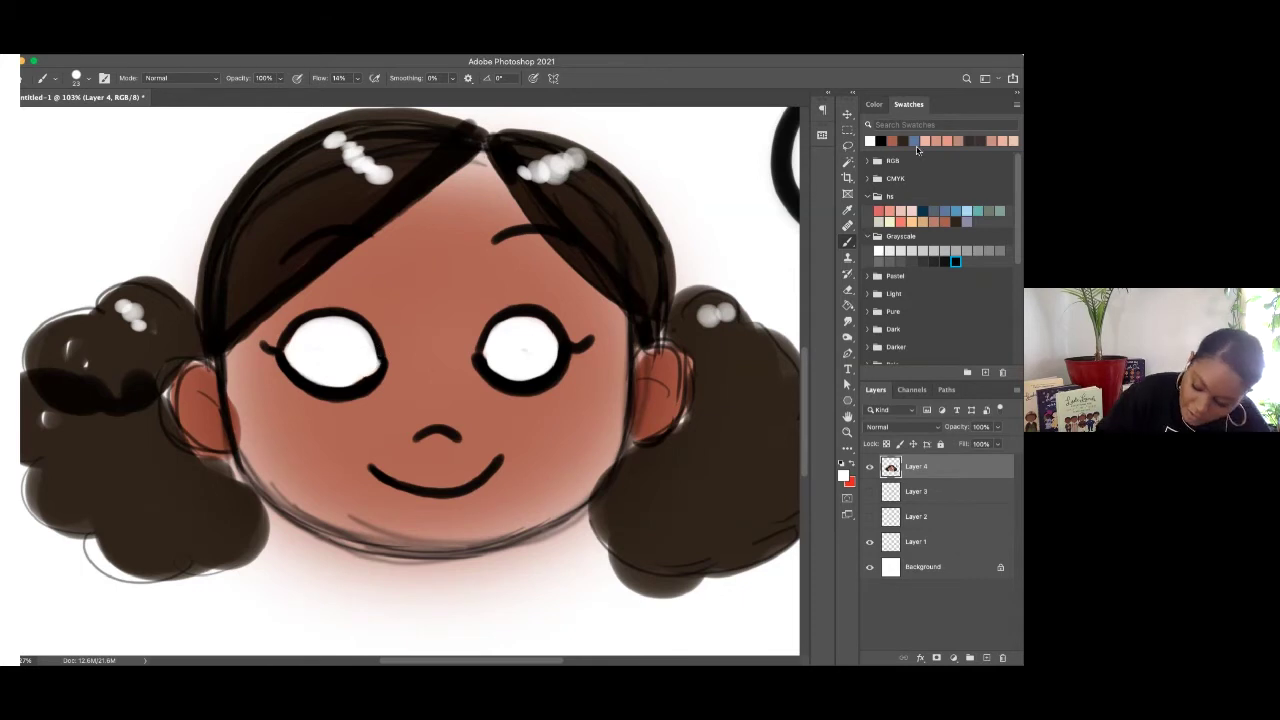
Paint a black pupil against the image-right side of each eye so the girl looks sideways.
click(881, 141)
mouse_move(545, 335)
mouse_down()
mouse_move(548, 360)
mouse_move(545, 340)
mouse_move(540, 350)
mouse_up()
mouse_move(348, 359)
mouse_down()
mouse_move(372, 350)
mouse_move(370, 365)
mouse_move(378, 352)
mouse_up()
Sketch a black arrow beside the head in the gaze direction, and add a short black eyebrow above each eye.
drag(700, 241, 754, 236)
drag(722, 258, 755, 237)
drag(499, 298, 532, 292)
drag(326, 296, 358, 291)
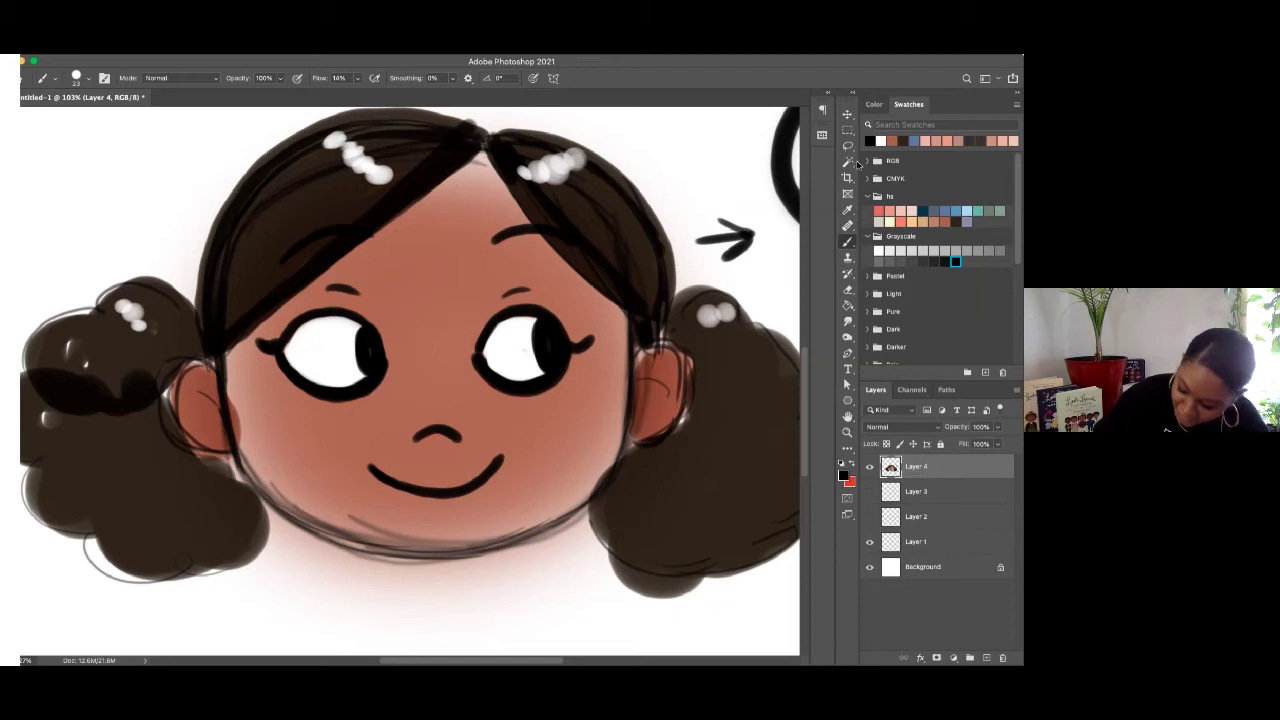
Paint reddish-brown oval blush on both cheeks with a larger brush.
click(892, 140)
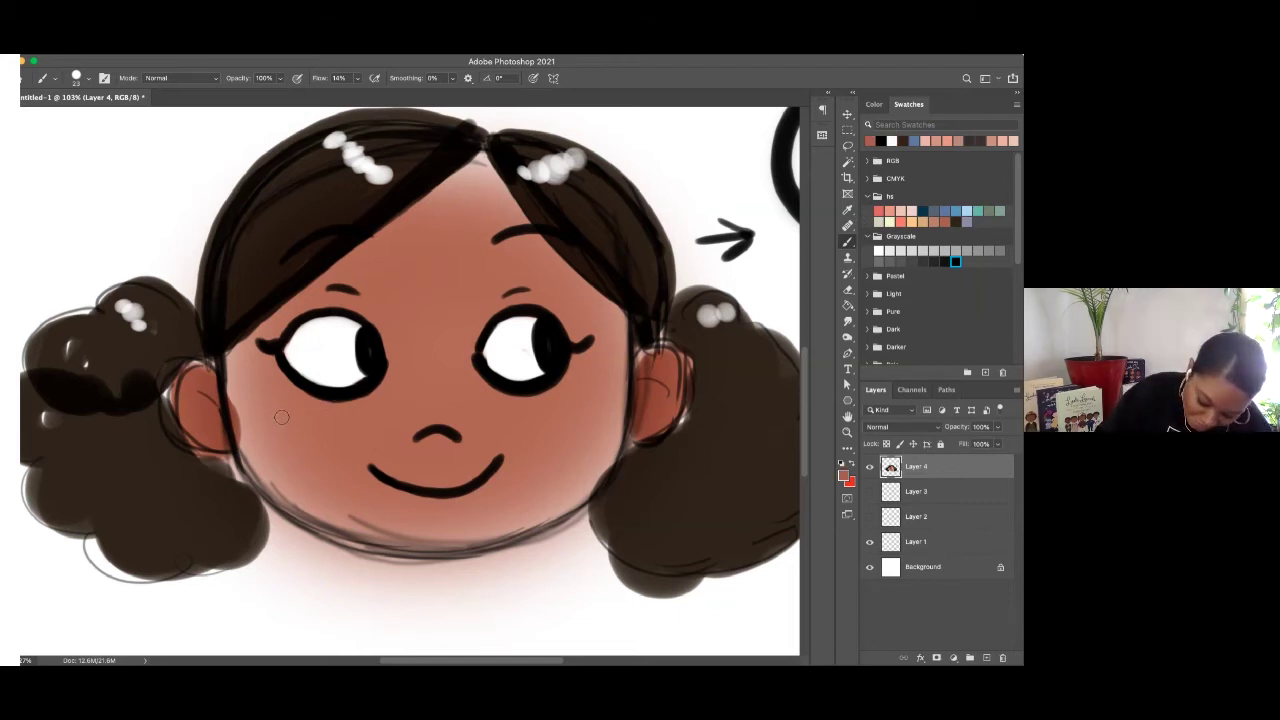
drag(294, 425, 335, 425)
mouse_move(560, 410)
mouse_down()
mouse_move(565, 425)
mouse_move(601, 387)
mouse_up()
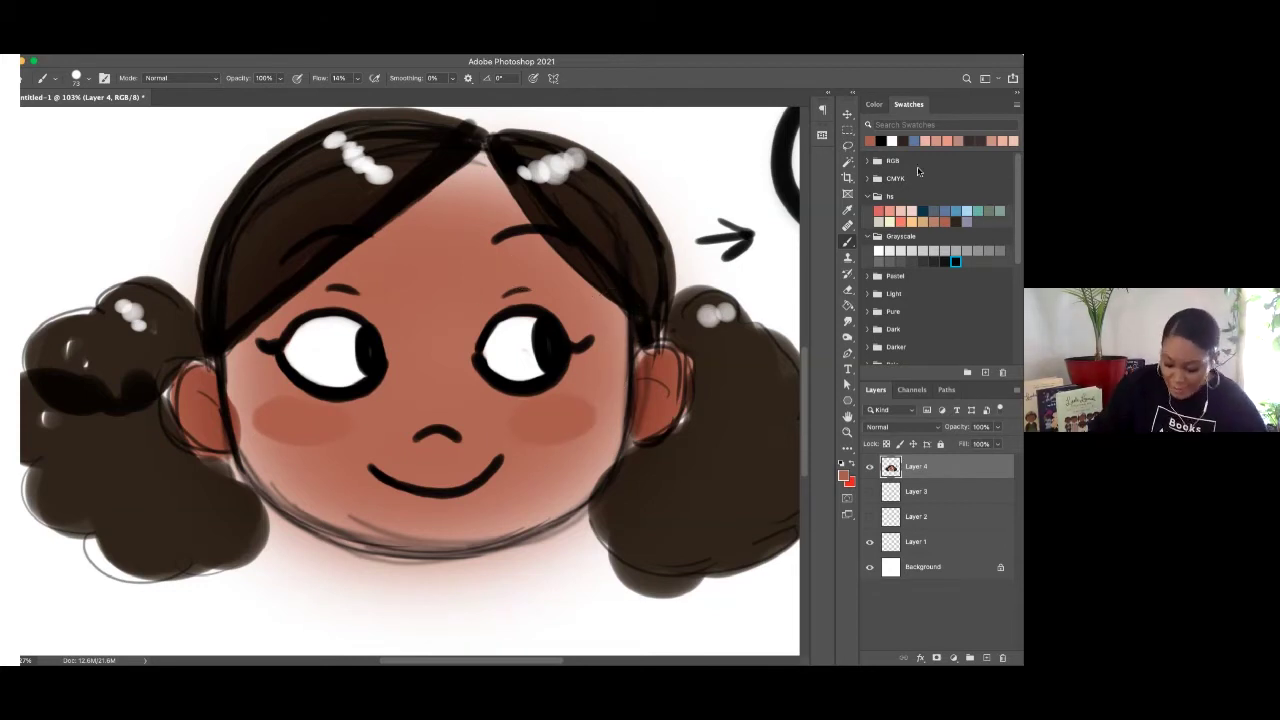
Try painting a light orange earring on the ear at the image's right, and undo the stroke.
click(912, 220)
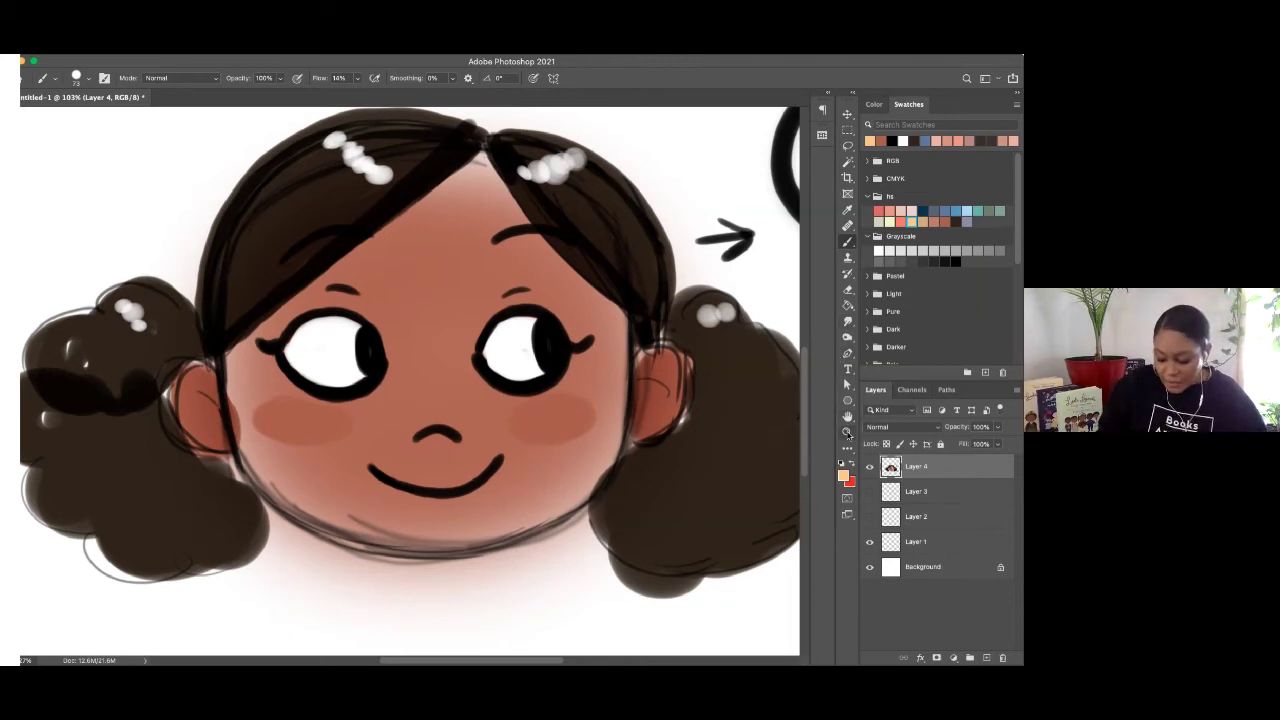
click(847, 432)
alt+click(730, 422)
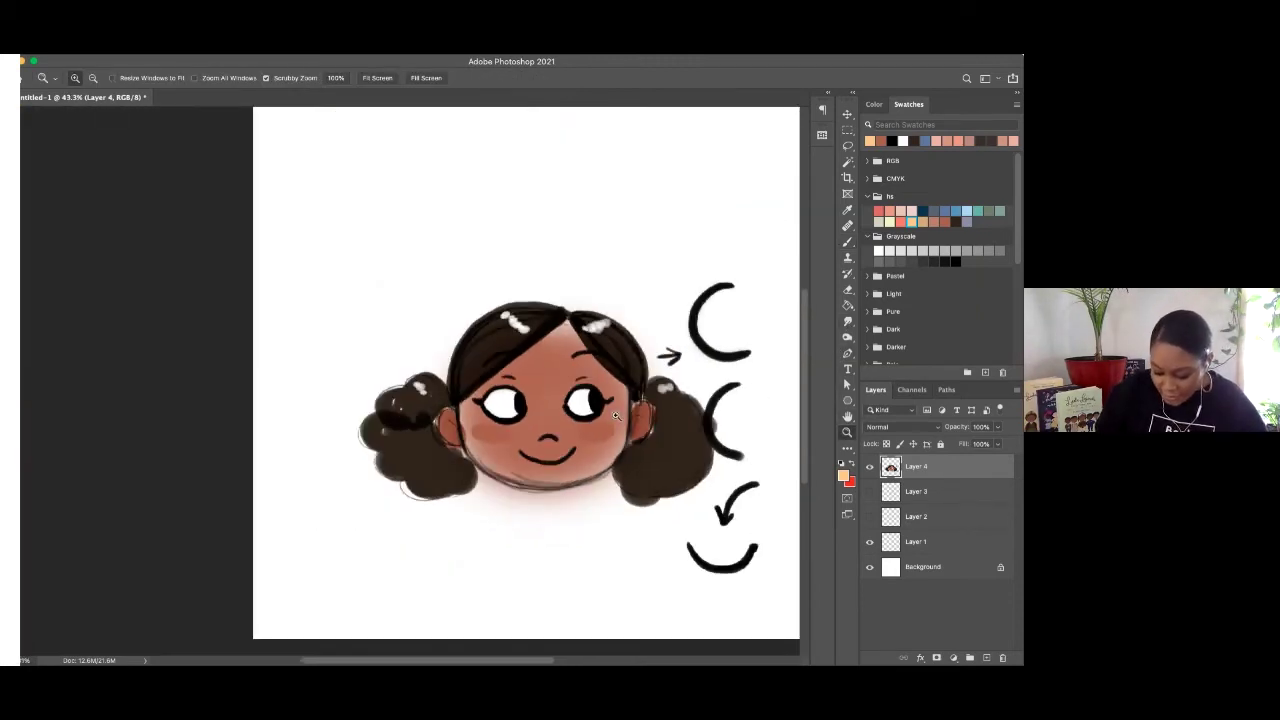
click(615, 415)
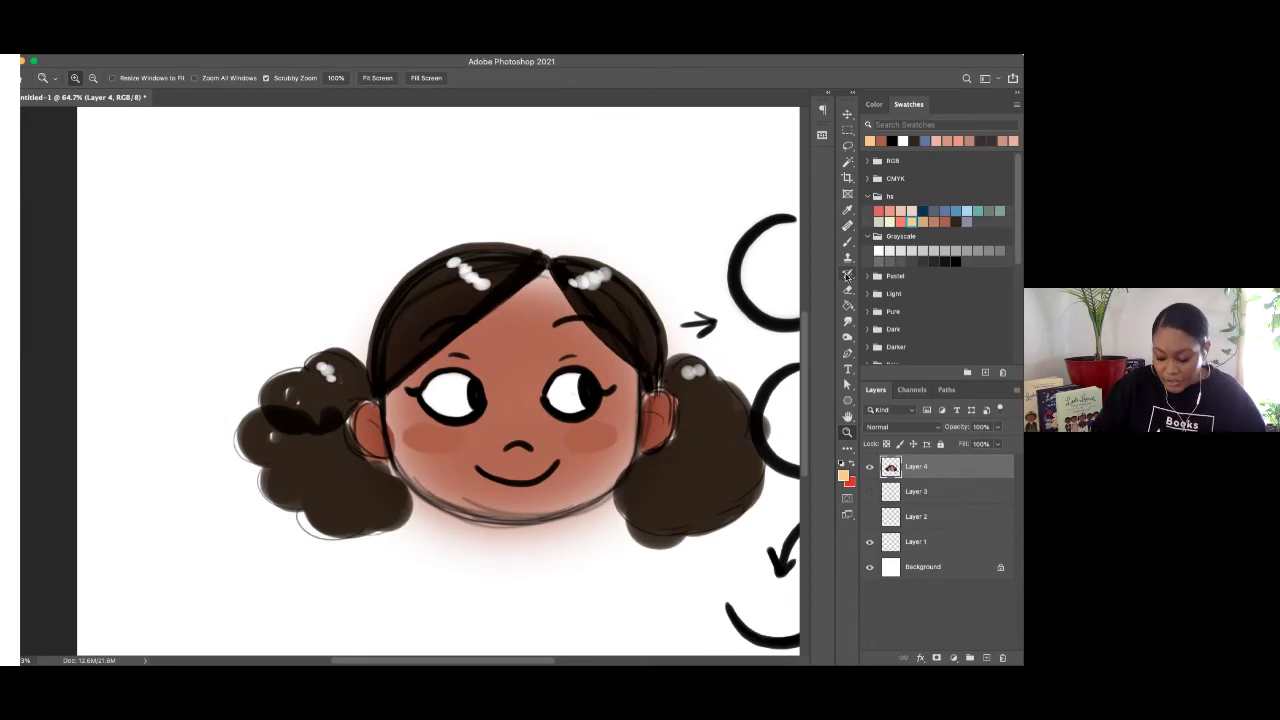
click(847, 241)
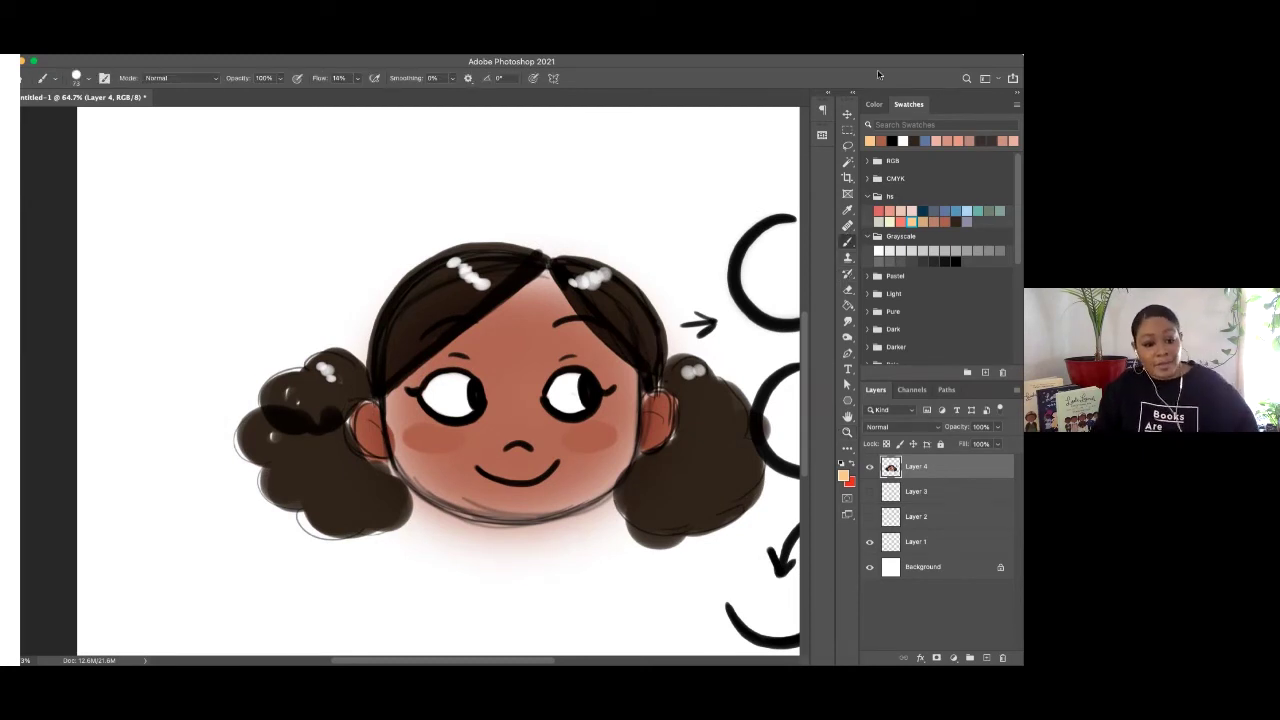
click(966, 164)
drag(673, 433, 666, 447)
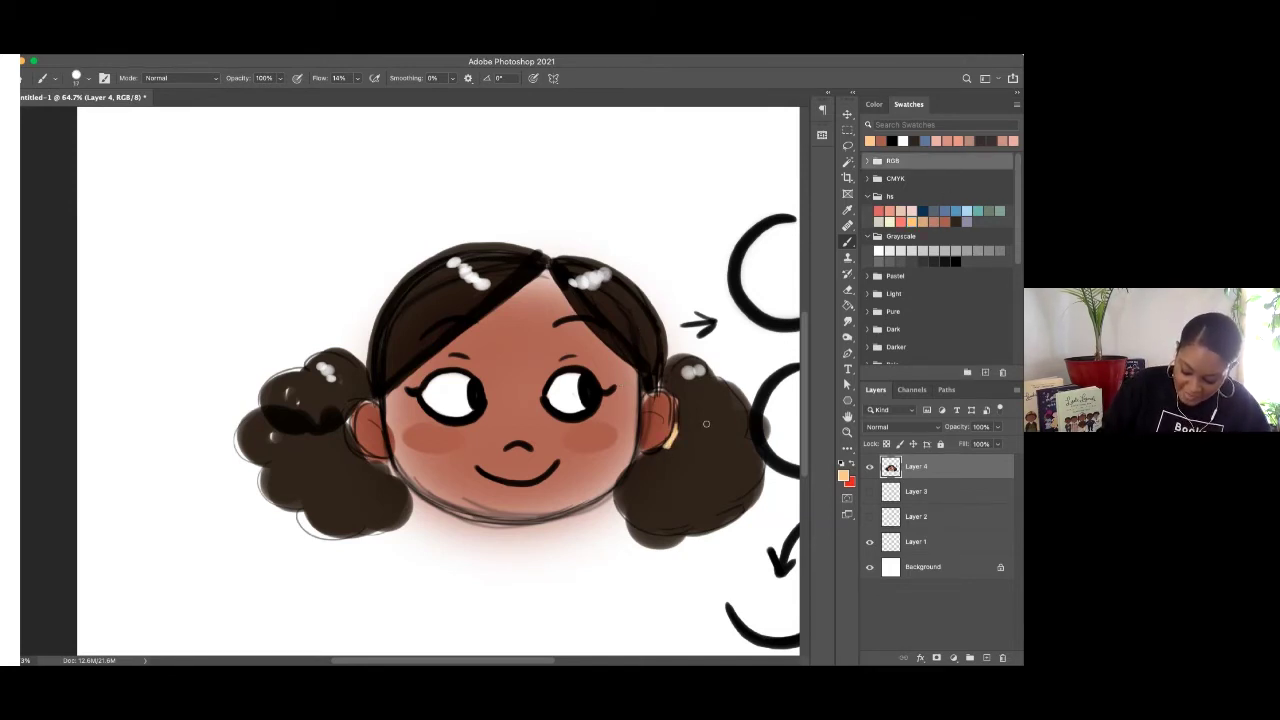
key(super+z)
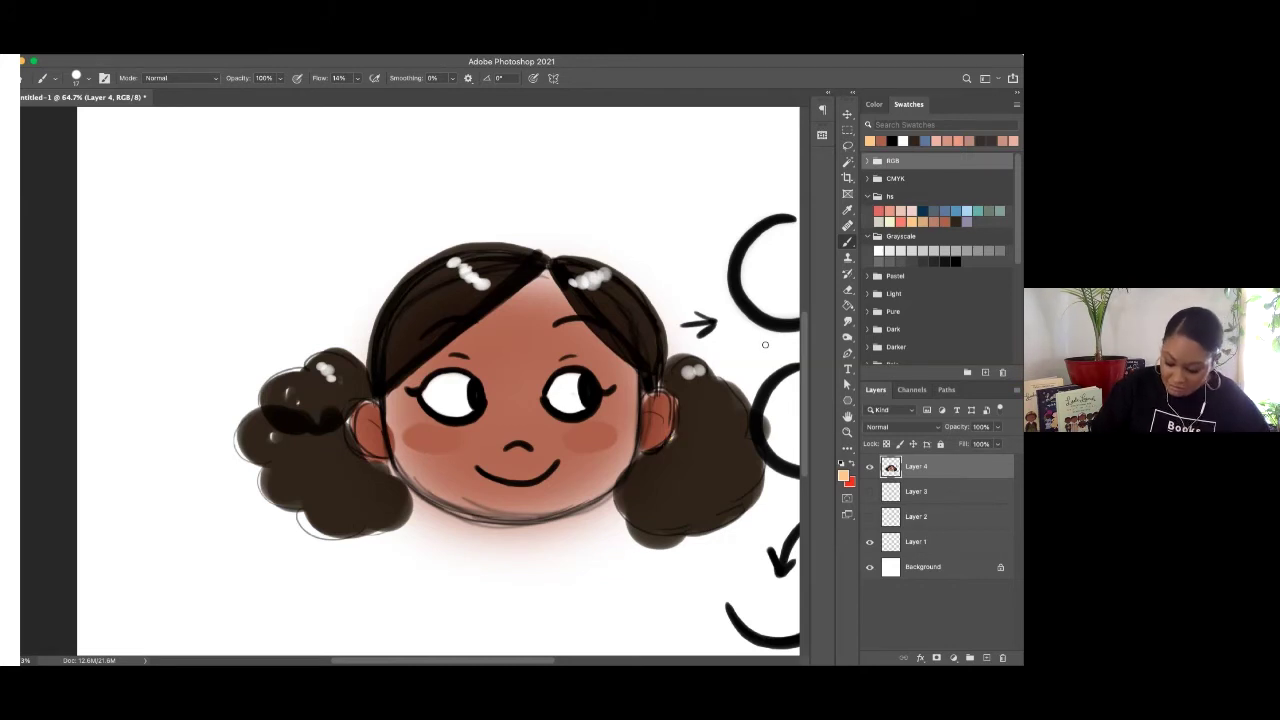
Draw coral curls in both hair puffs and thin coral strands along both sides of the upper hair.
click(901, 222)
mouse_move(694, 399)
mouse_down()
mouse_move(726, 447)
mouse_move(668, 475)
mouse_move(672, 509)
mouse_move(718, 476)
mouse_up()
mouse_move(343, 462)
mouse_down()
mouse_move(345, 512)
mouse_move(366, 477)
mouse_move(308, 466)
mouse_move(290, 444)
mouse_move(340, 408)
mouse_up()
mouse_move(391, 360)
mouse_down()
mouse_move(409, 291)
mouse_move(394, 325)
mouse_move(428, 340)
mouse_up()
mouse_move(628, 348)
mouse_down()
mouse_move(652, 372)
mouse_move(645, 325)
mouse_move(640, 370)
mouse_move(625, 327)
mouse_up()
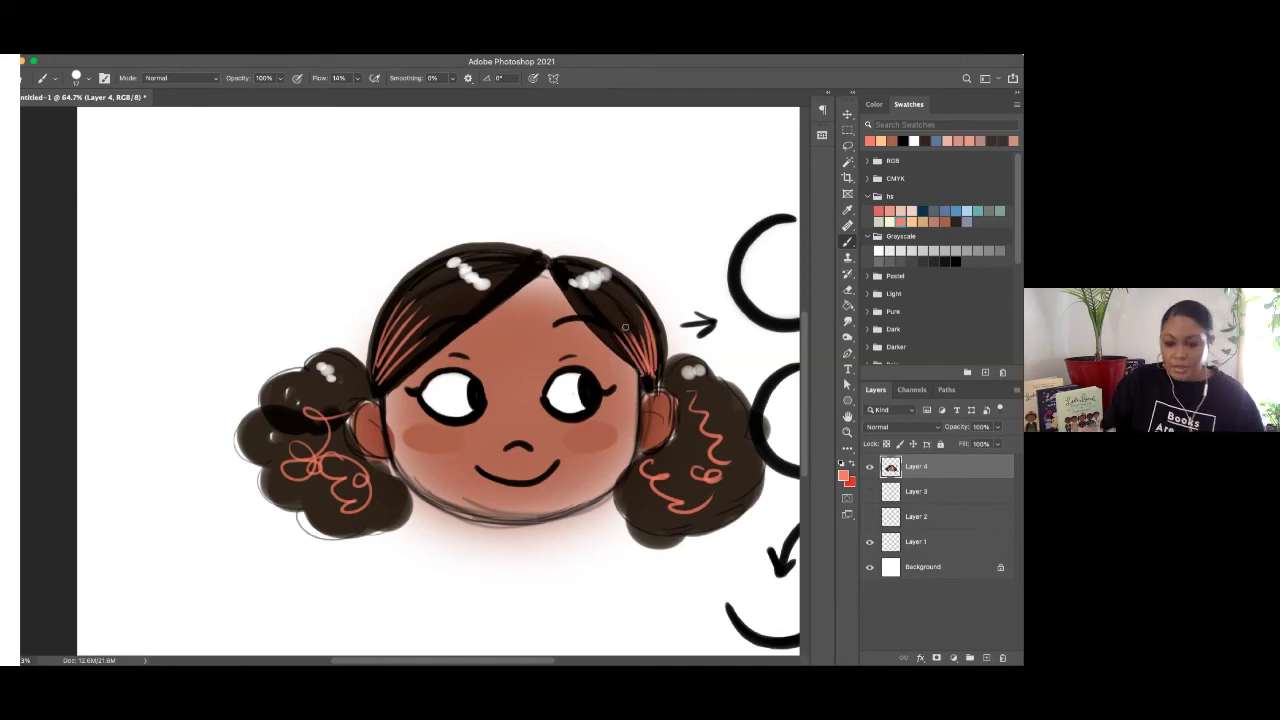